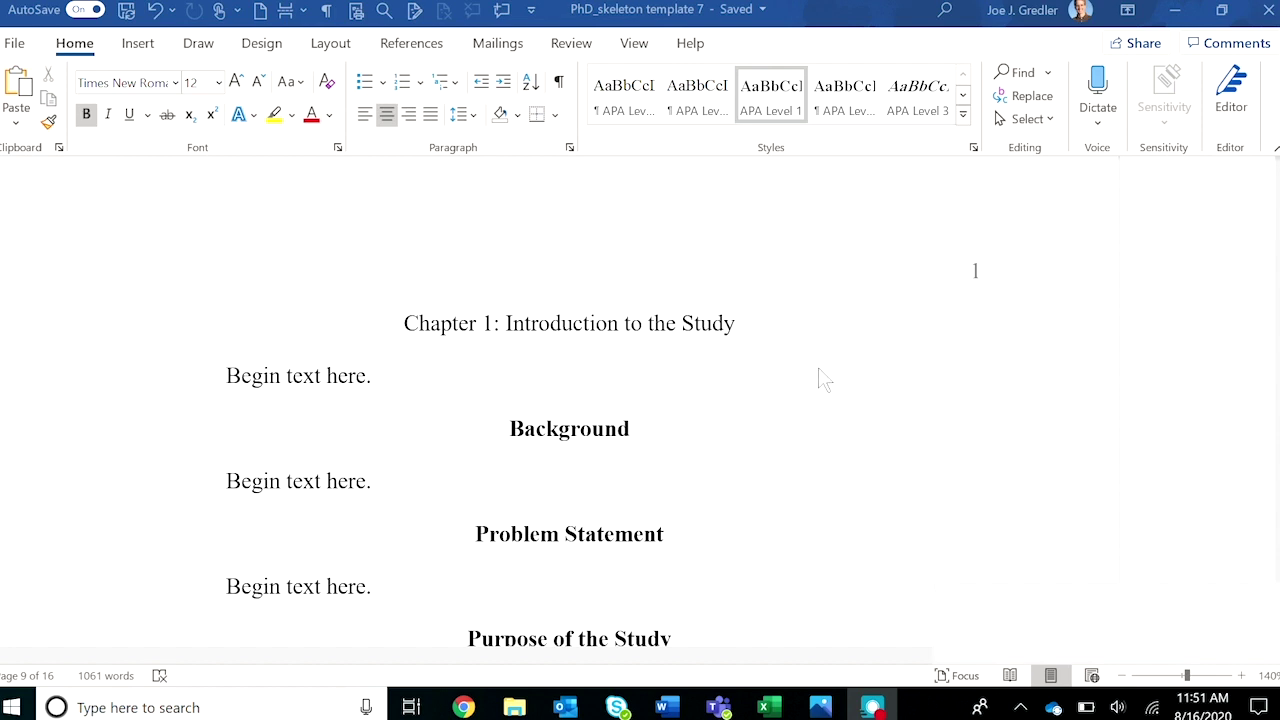
Show the Styles pane and check which styles the Chapter 1 and Background headings use.
scroll(818, 378, down, 1)
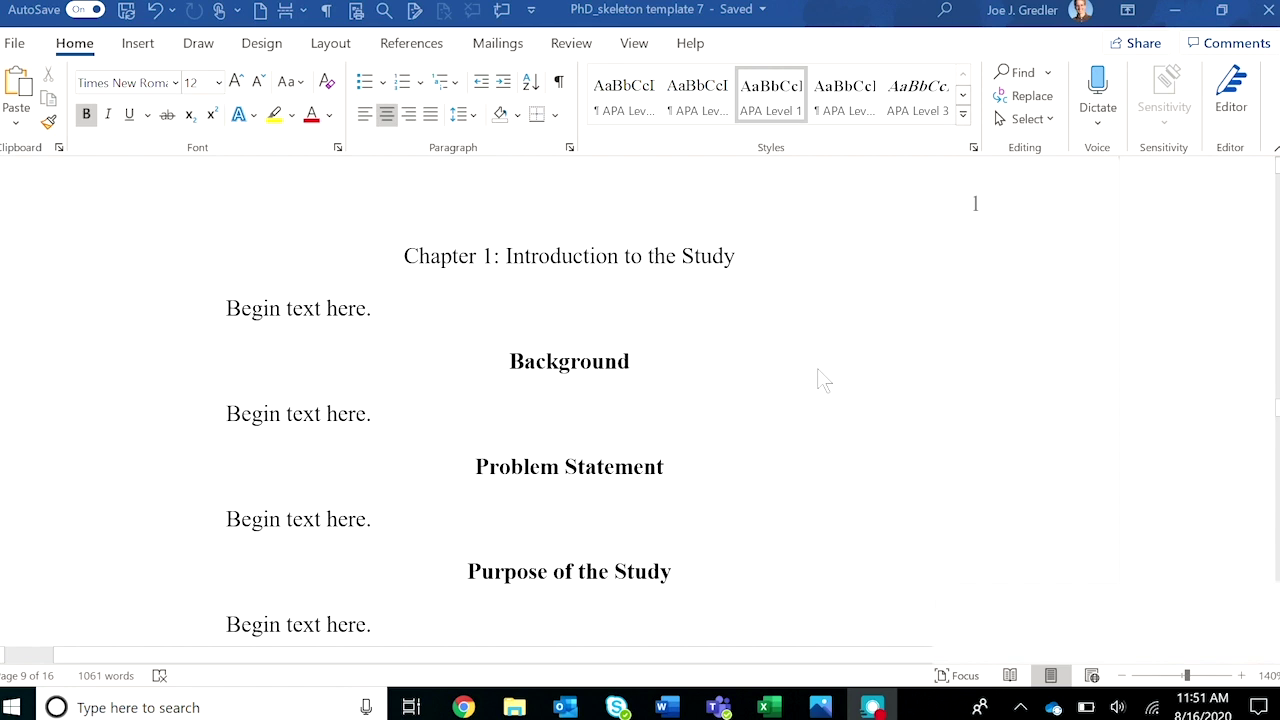
scroll(815, 362, down, 1)
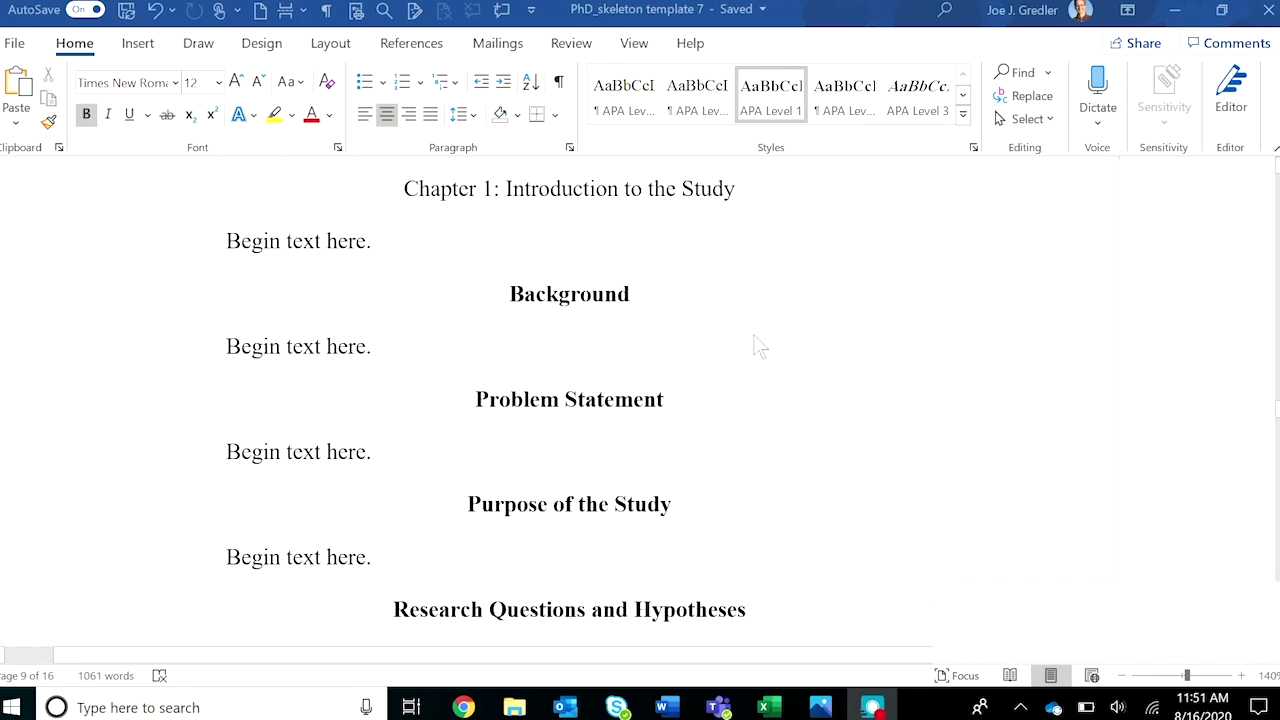
click(974, 148)
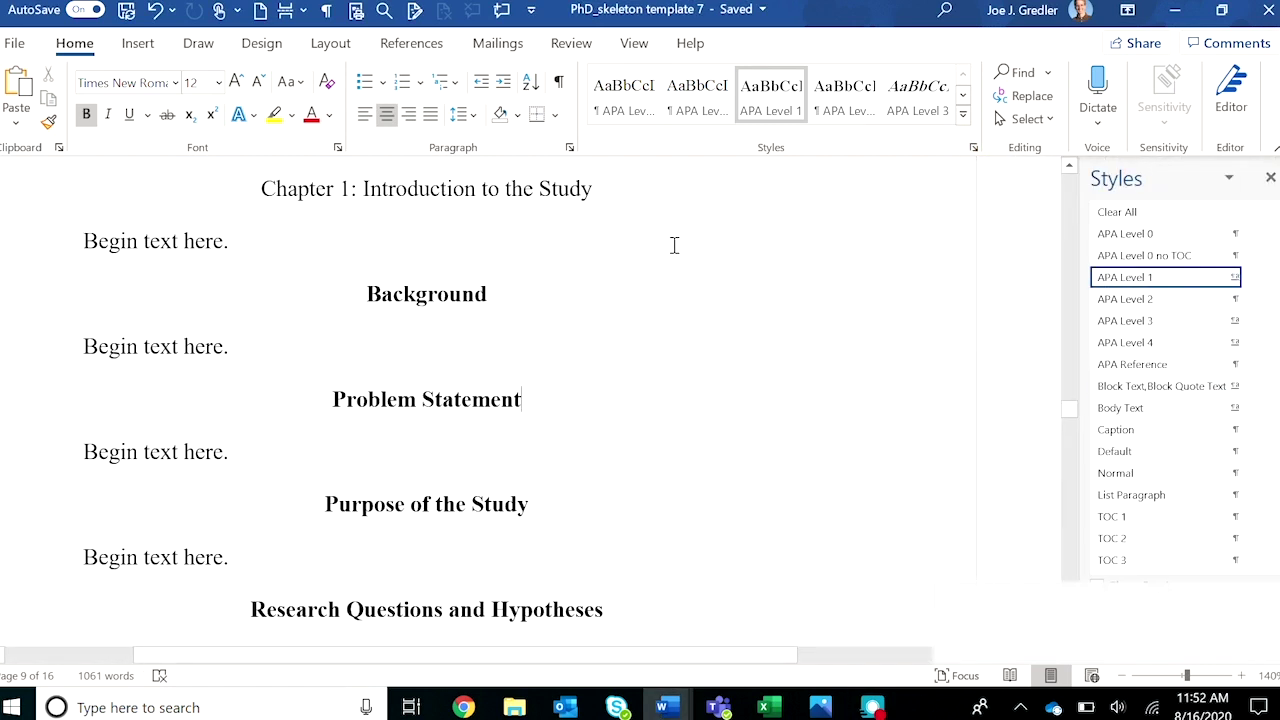
click(431, 198)
click(441, 296)
Move down to Chapter 2 and place the cursor at the end of the Literature Review text.
scroll(472, 402, down, 6)
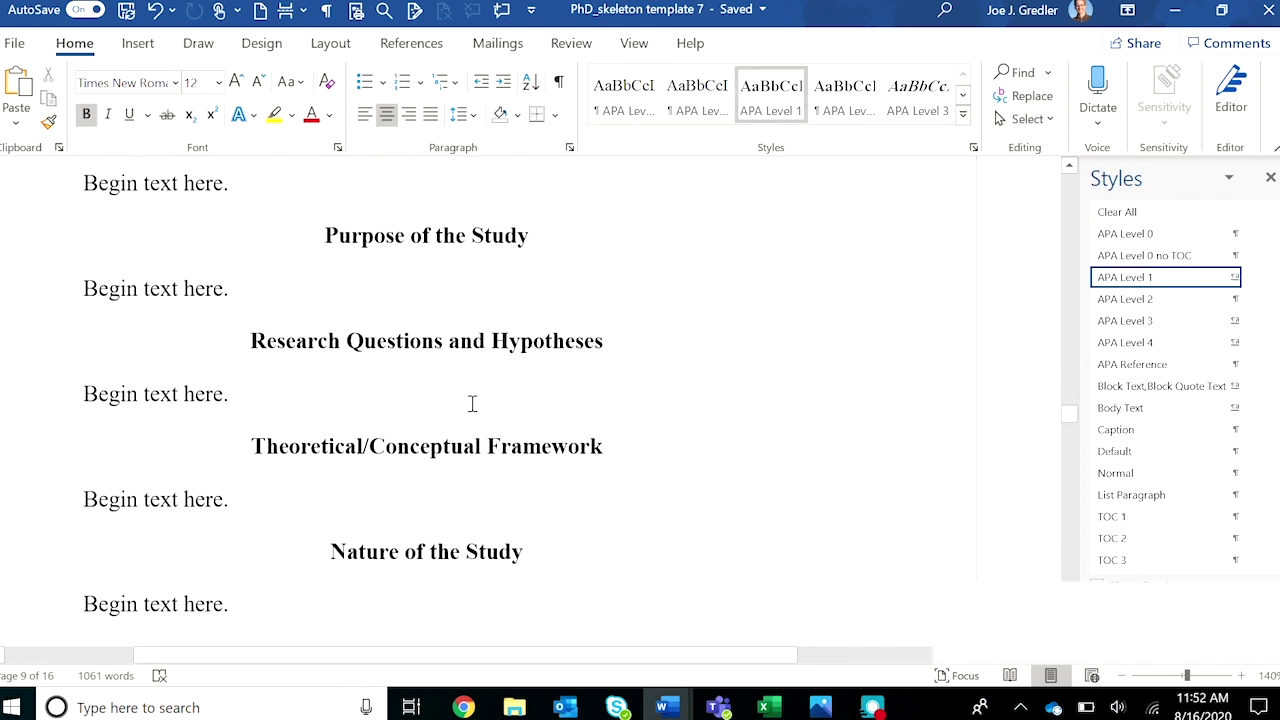
scroll(472, 402, down, 10)
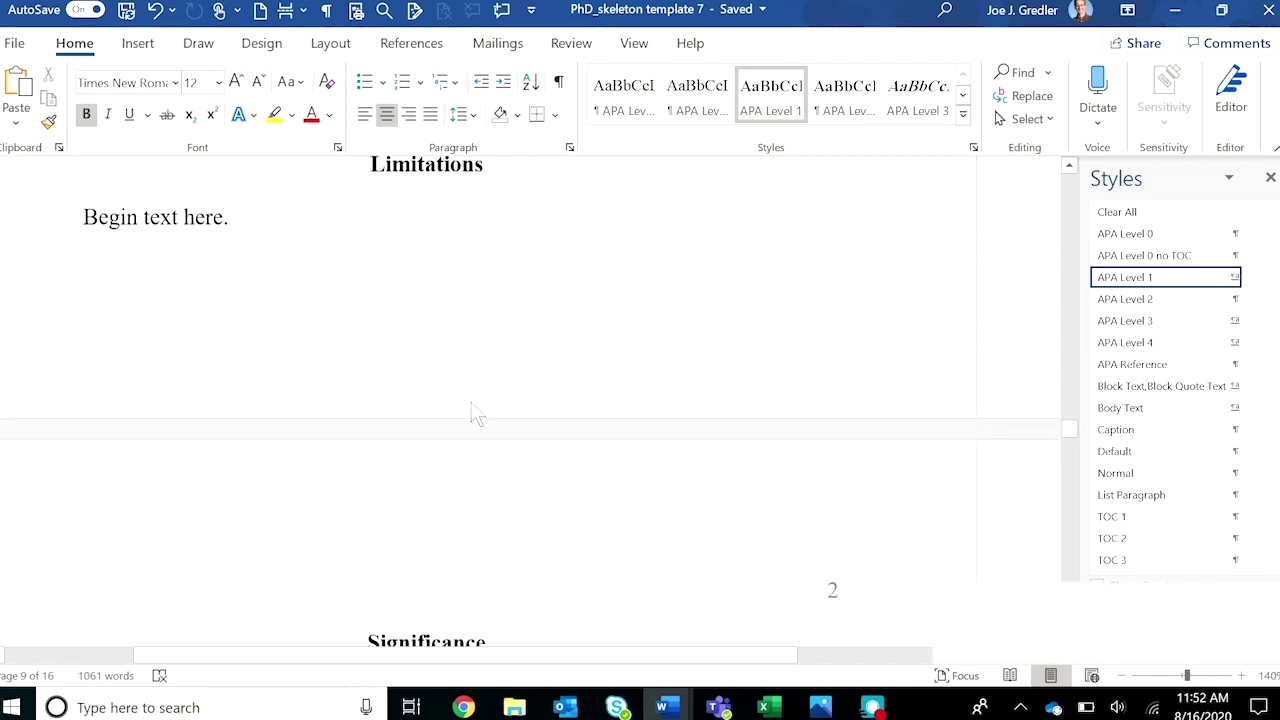
scroll(472, 402, down, 10)
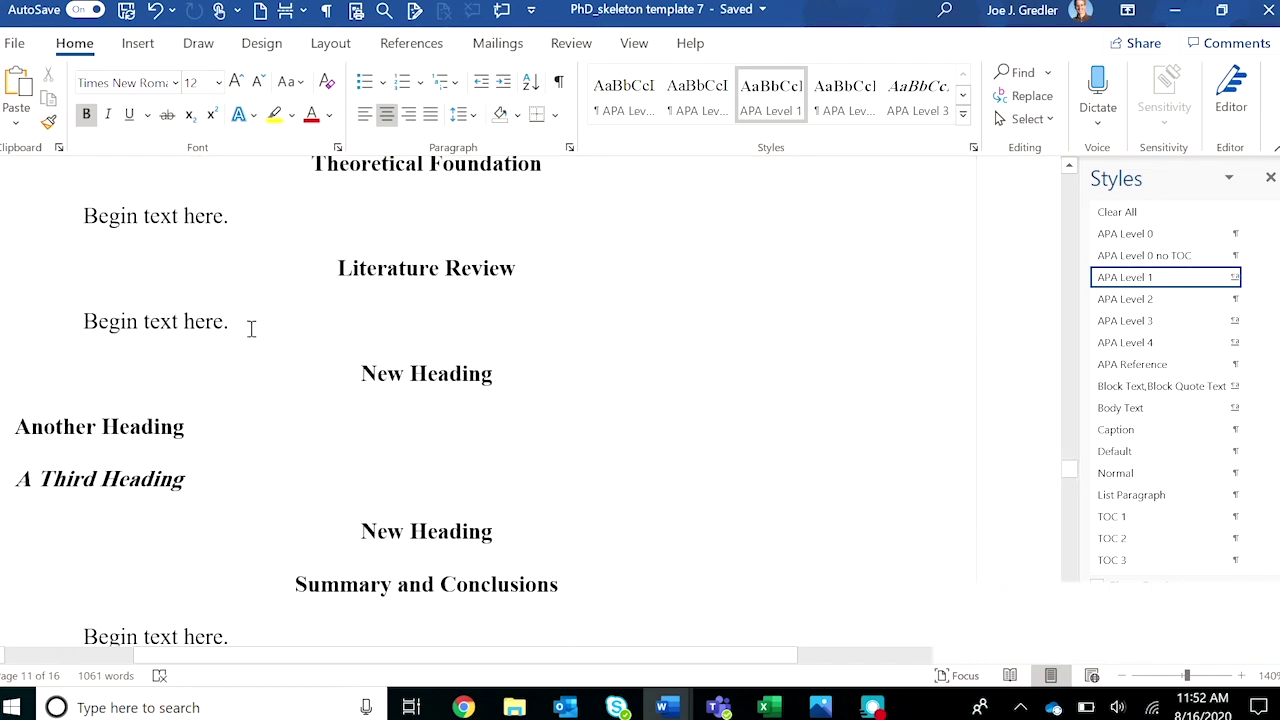
click(251, 328)
Add a new 'Heading' line below the Literature Review text and make it bold.
key(Return)
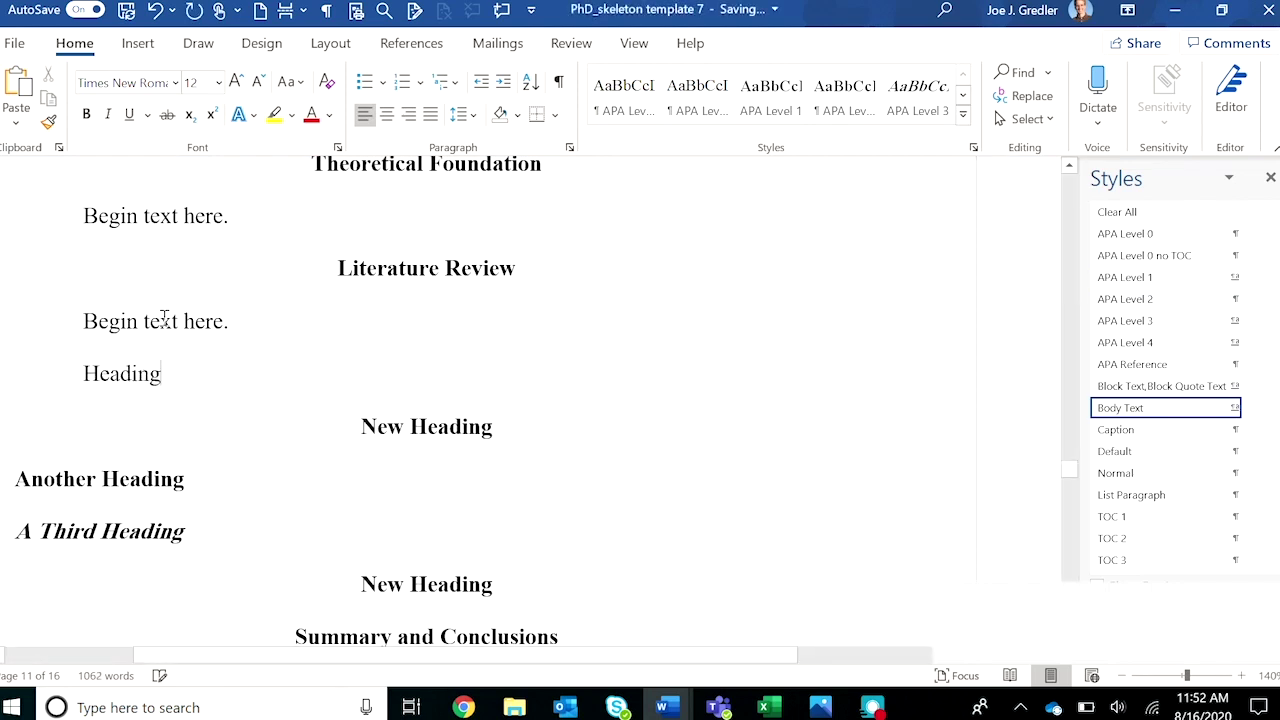
double_click(124, 372)
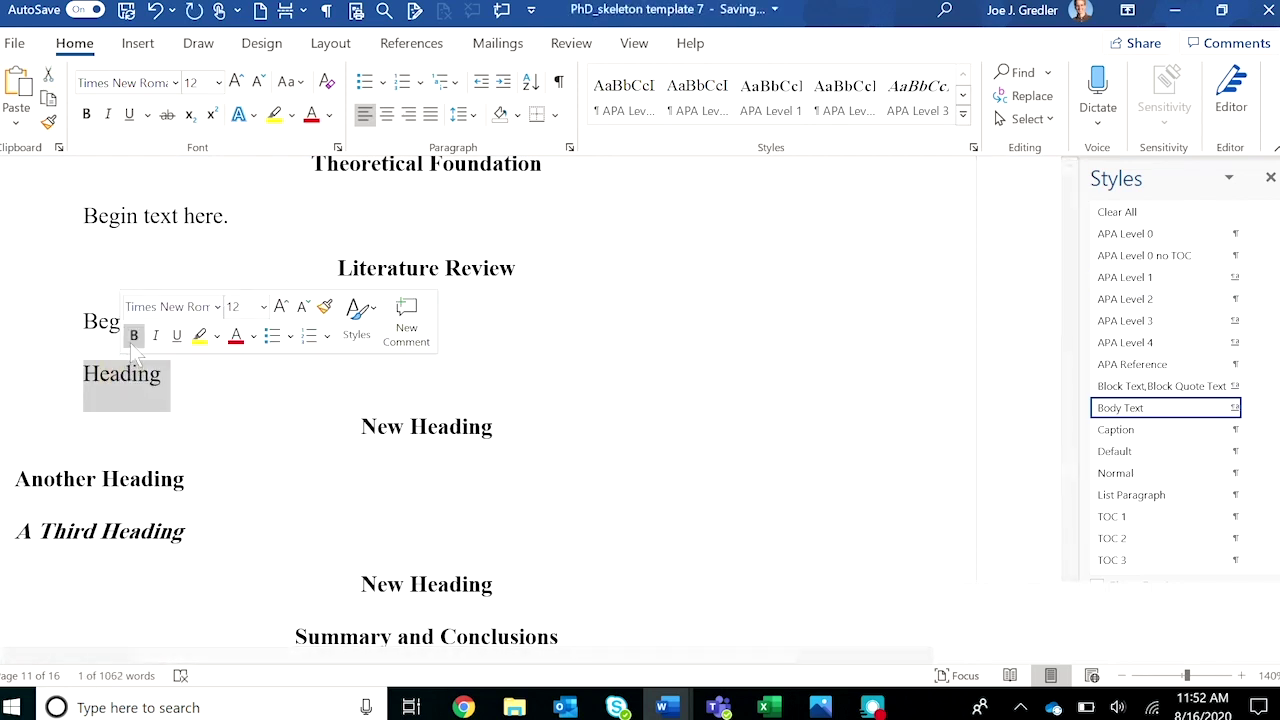
click(133, 336)
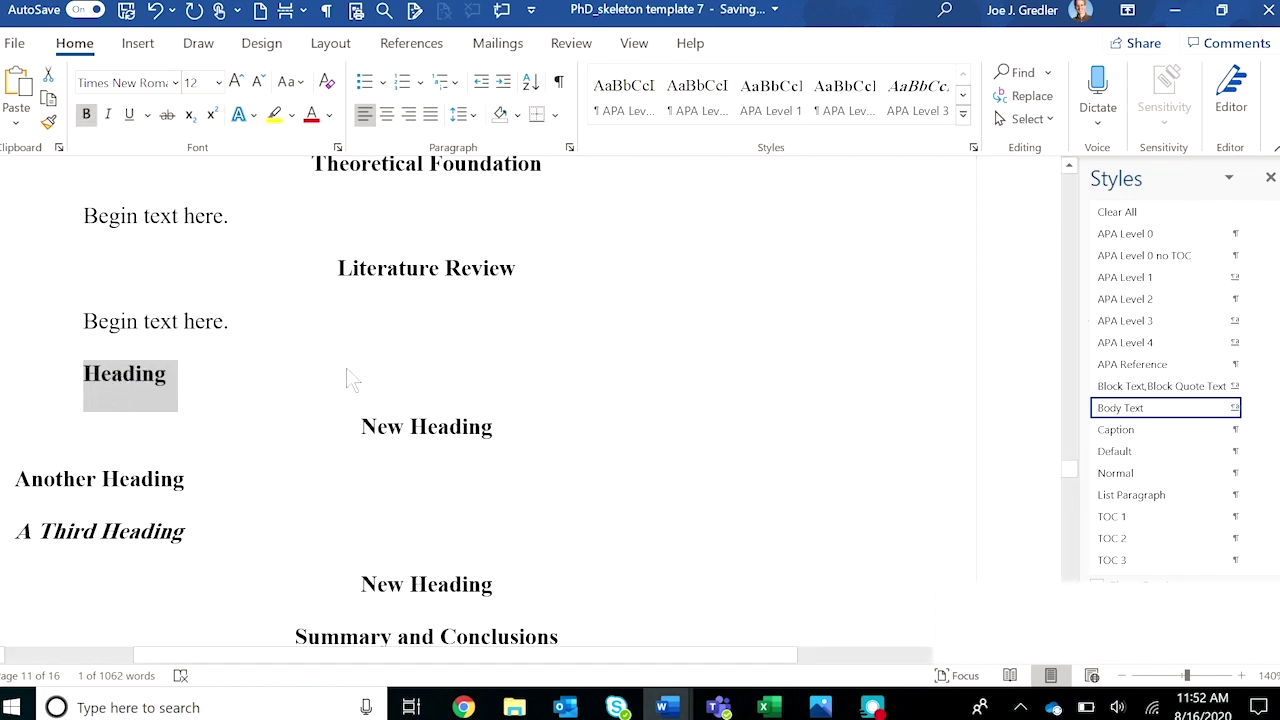
Reset the 'Heading' line to the plain Body Text style.
click(146, 372)
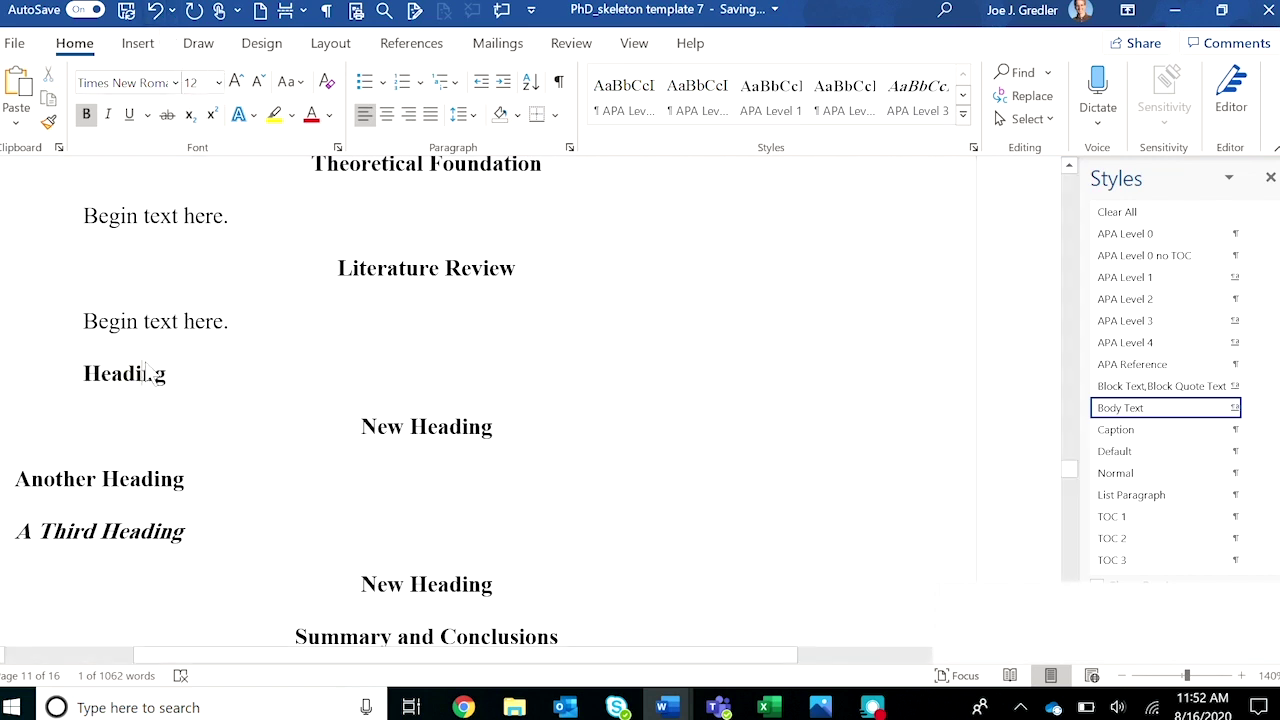
double_click(146, 372)
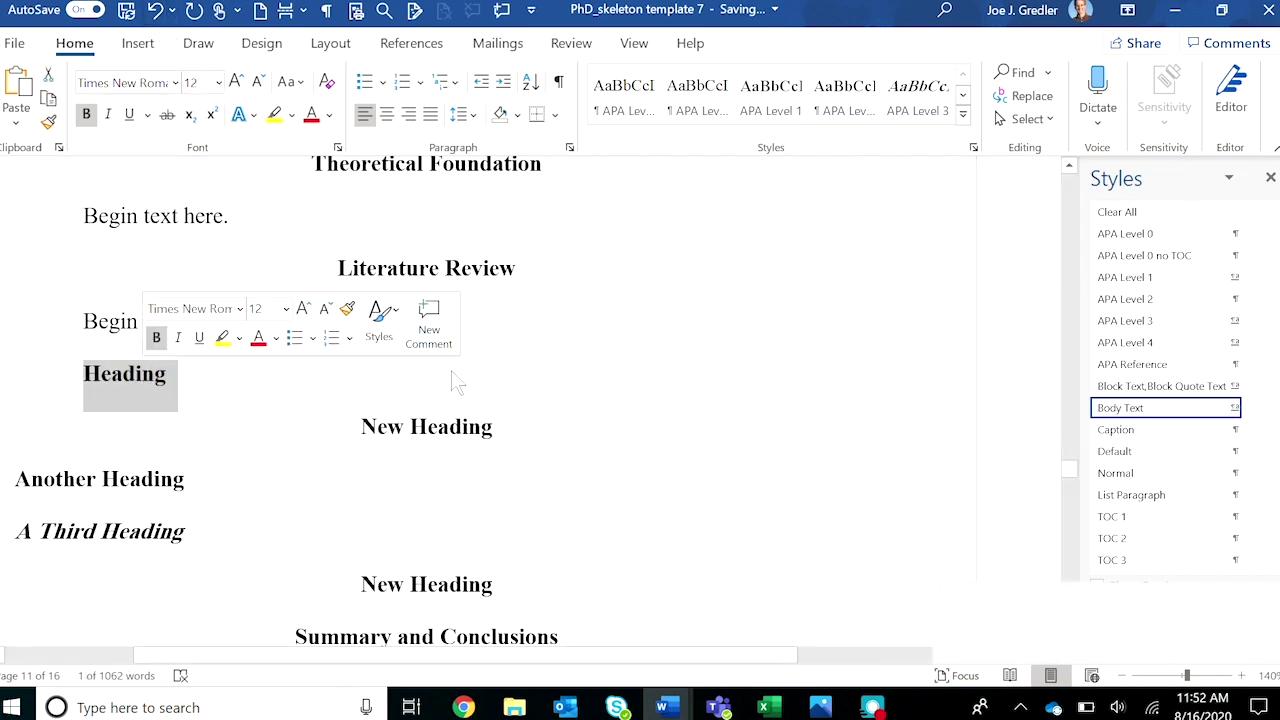
click(1131, 418)
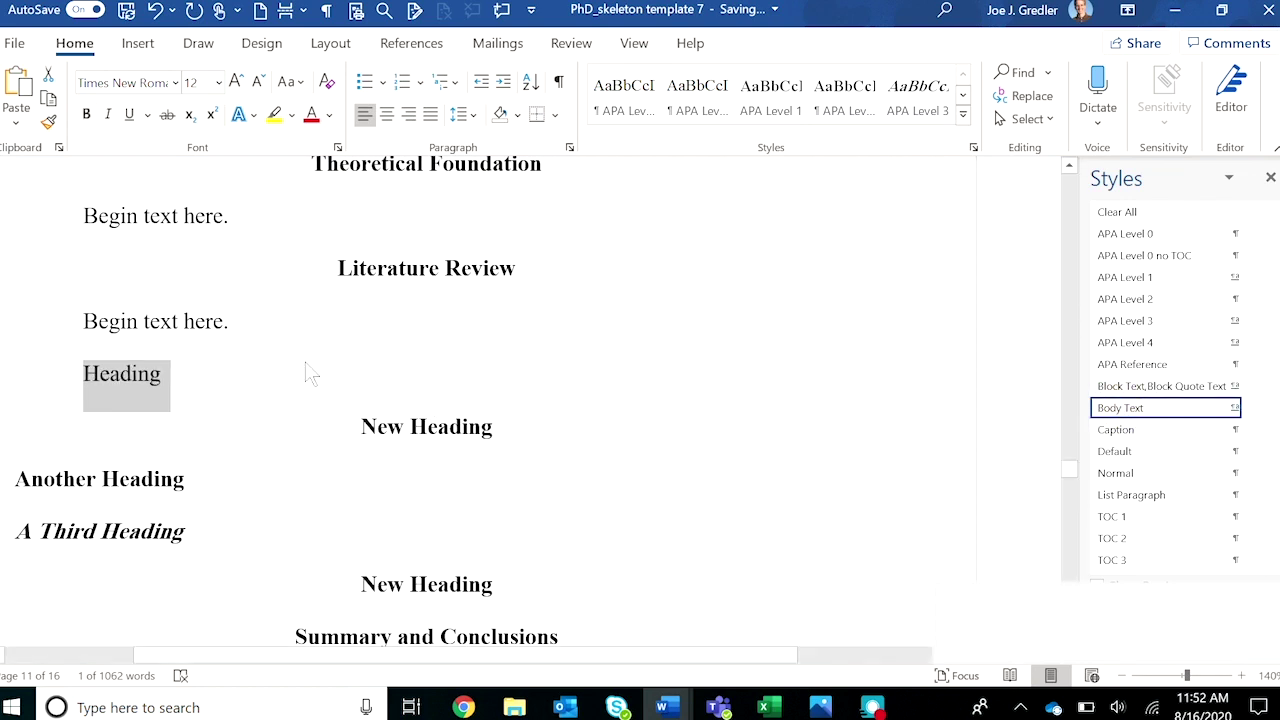
click(121, 378)
double_click(110, 372)
Apply the APA Level 2 style to the 'Heading' line.
click(337, 386)
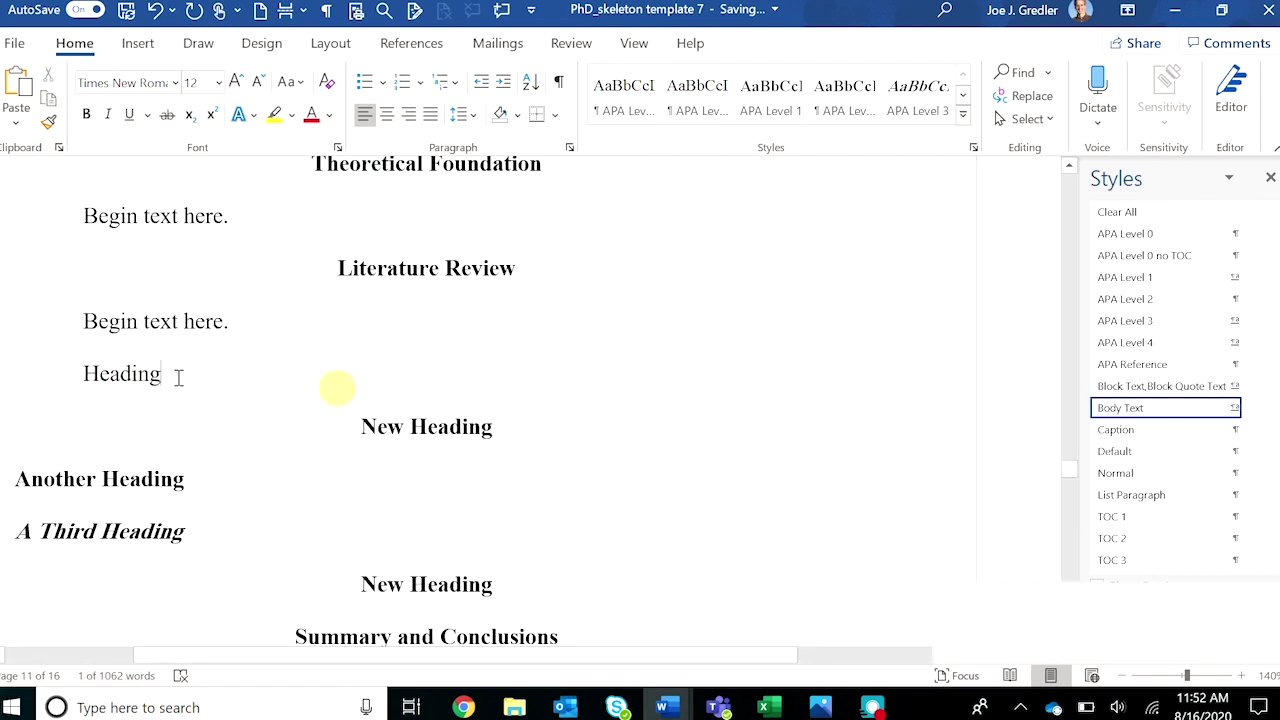
double_click(127, 378)
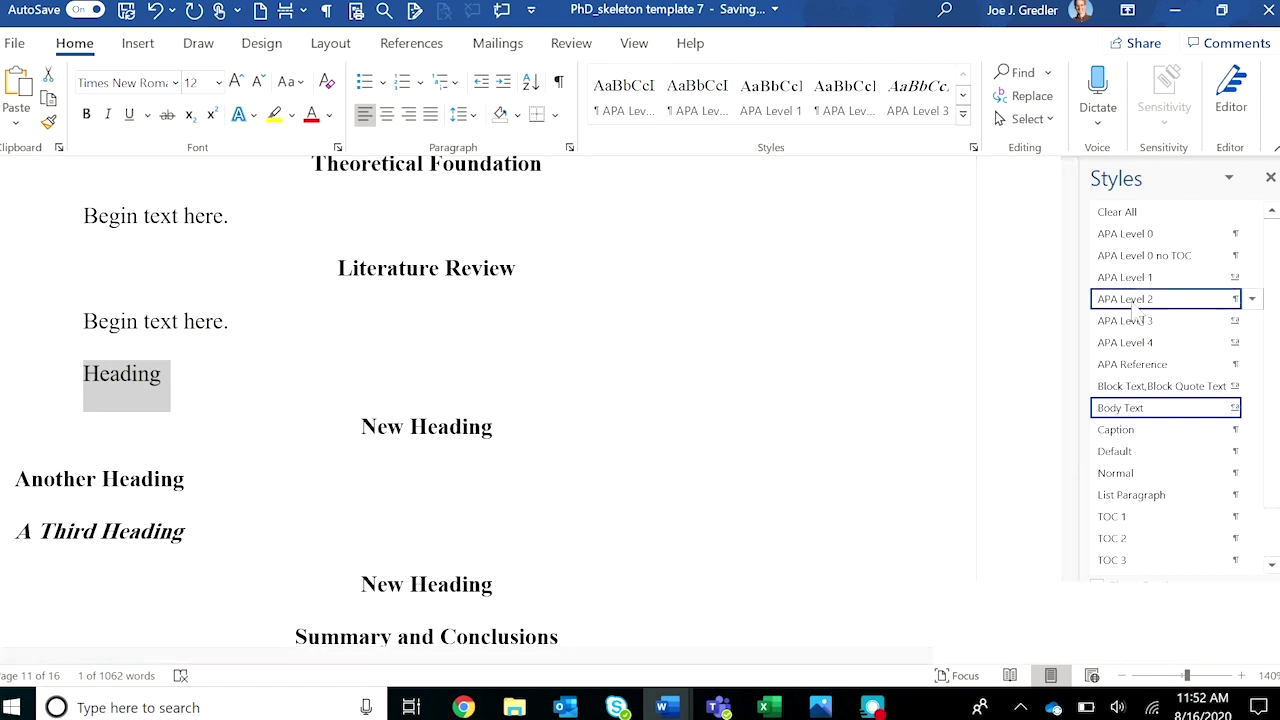
click(1133, 300)
Add a second 'Heading' line below it, also styled APA Level 2.
click(146, 372)
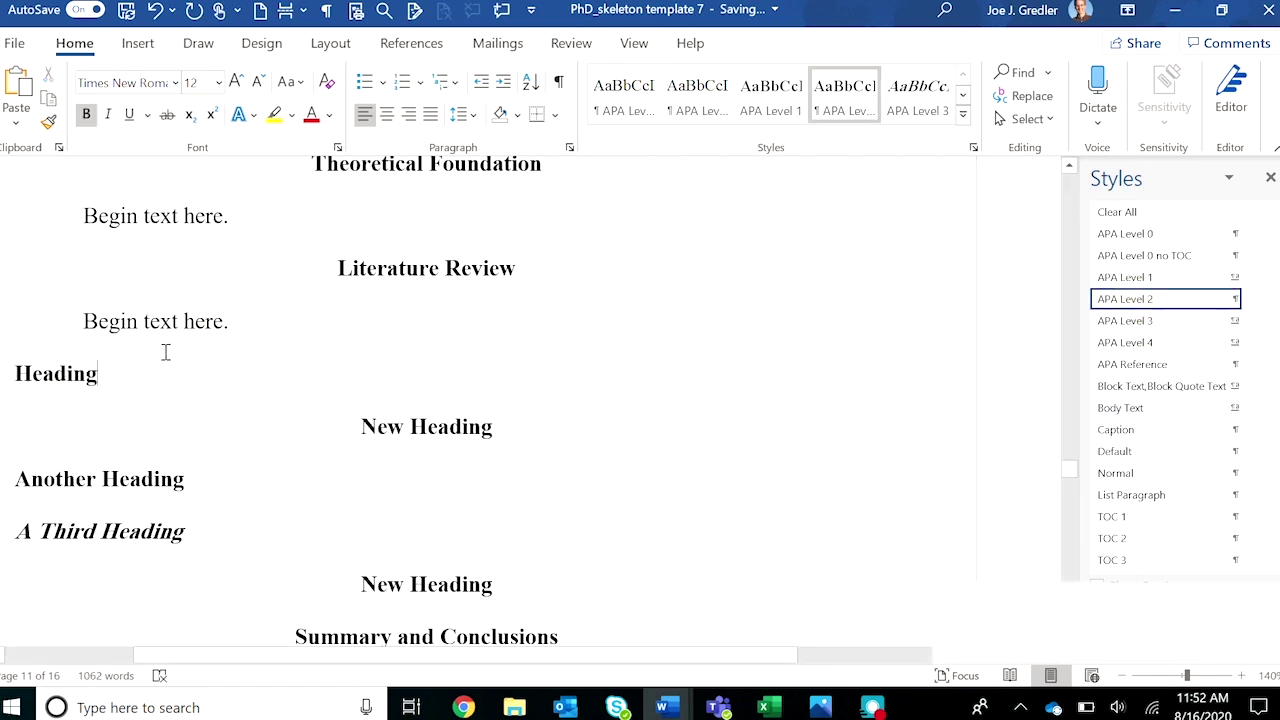
key(Return)
text(Heading)
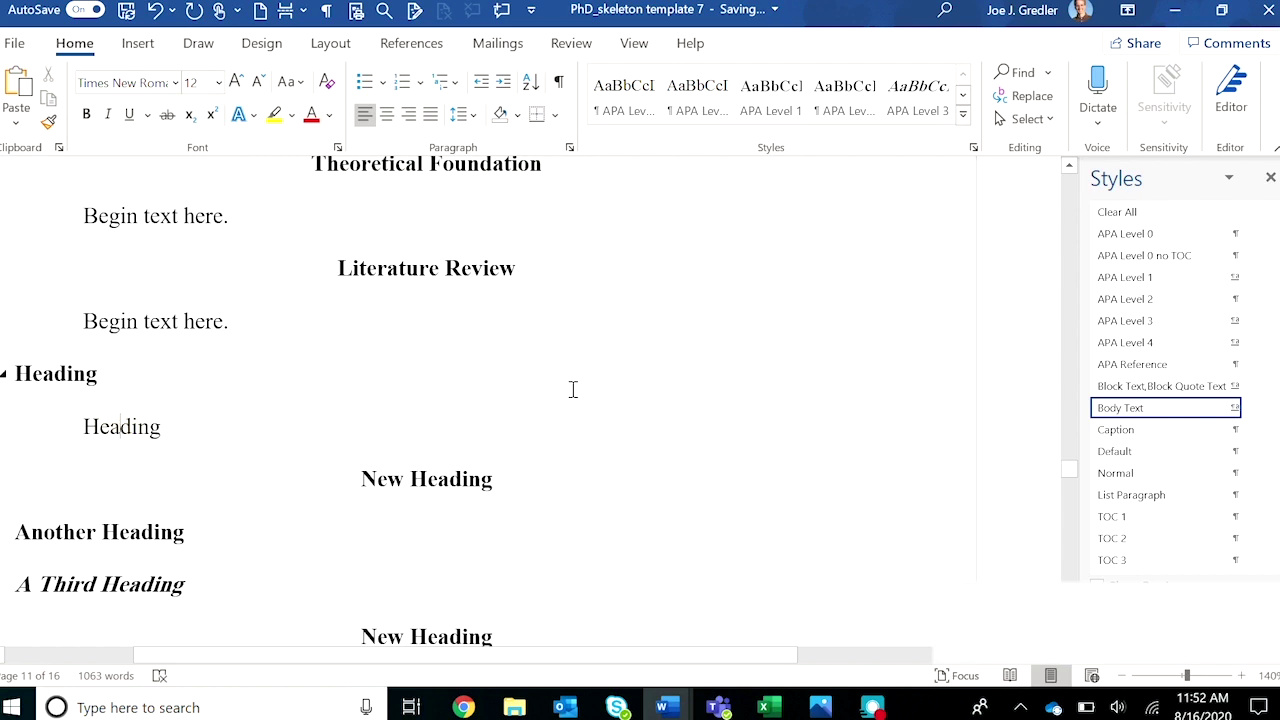
click(1125, 299)
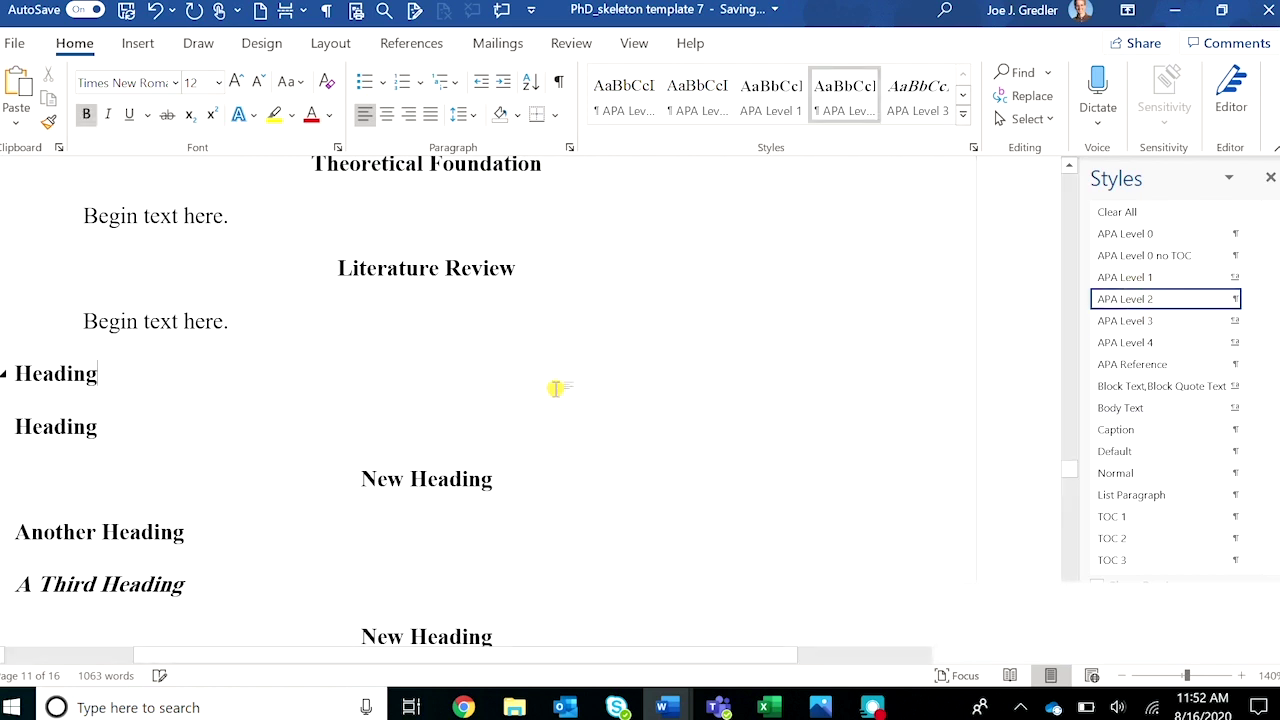
scroll(408, 412, up, 5)
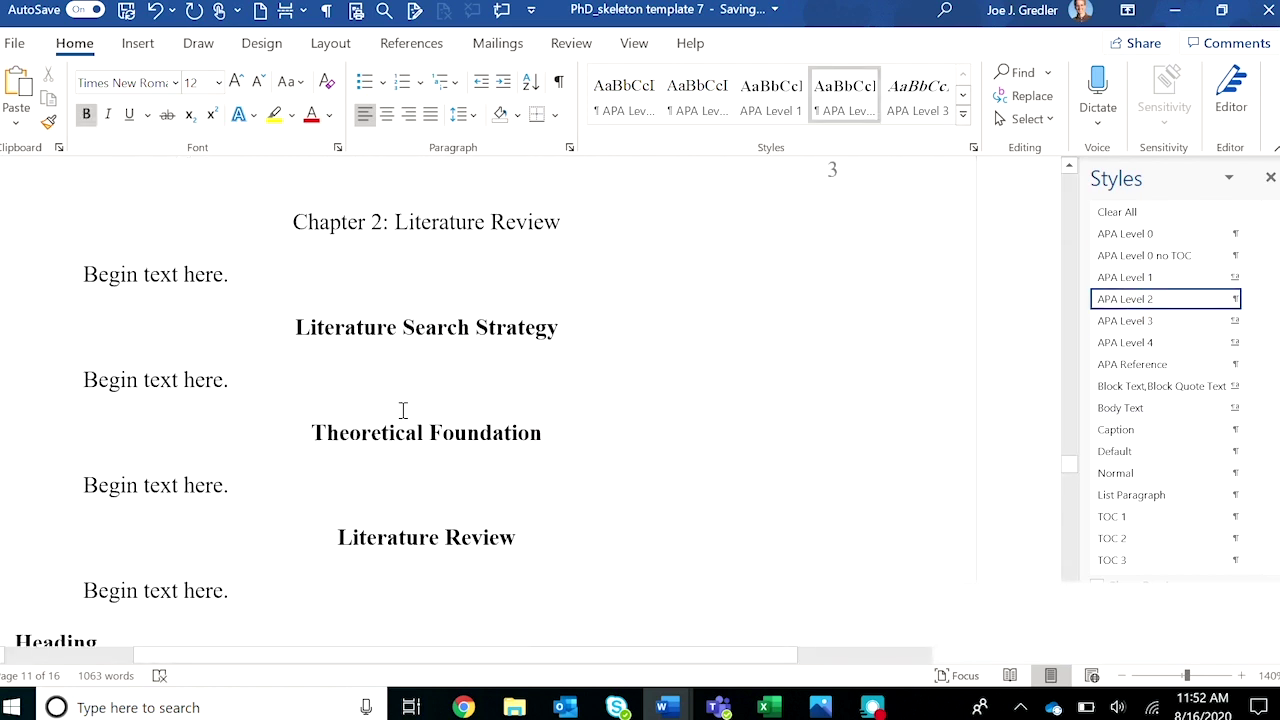
Scroll back up to the Table of Contents page listing List of Tables, List of Figures and chapters.
scroll(405, 410, down, 5)
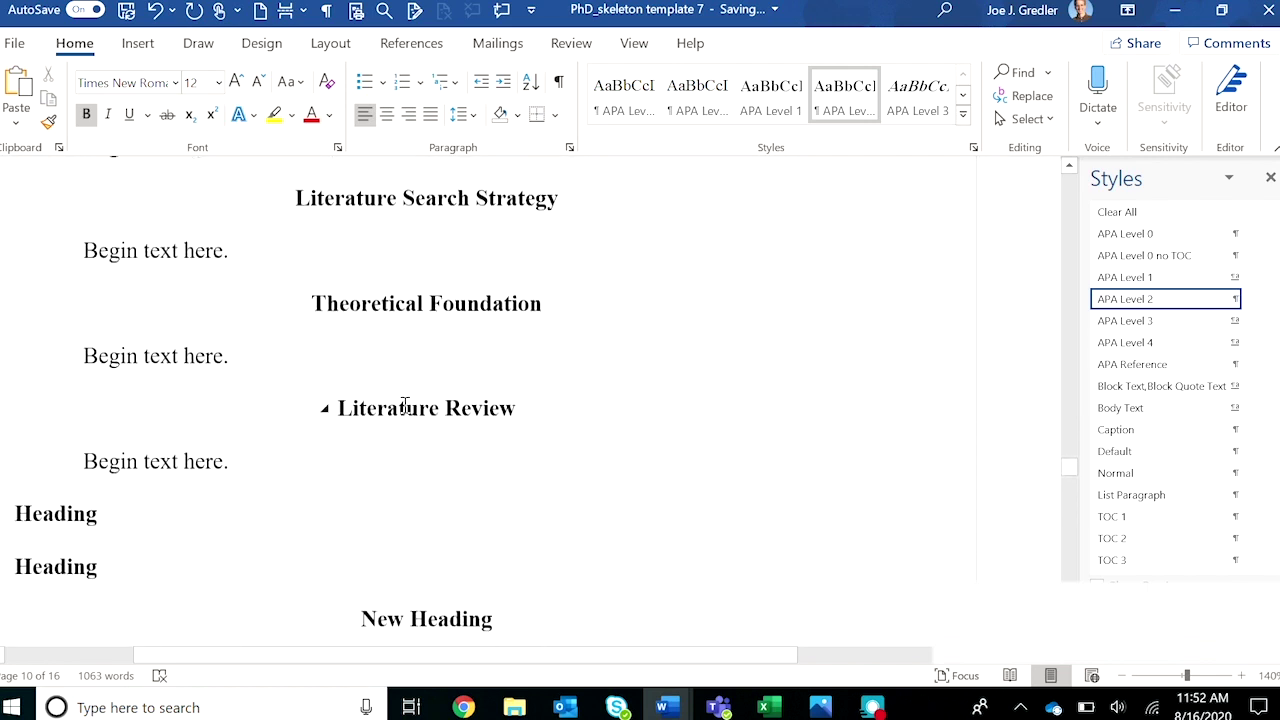
scroll(404, 405, down, 3)
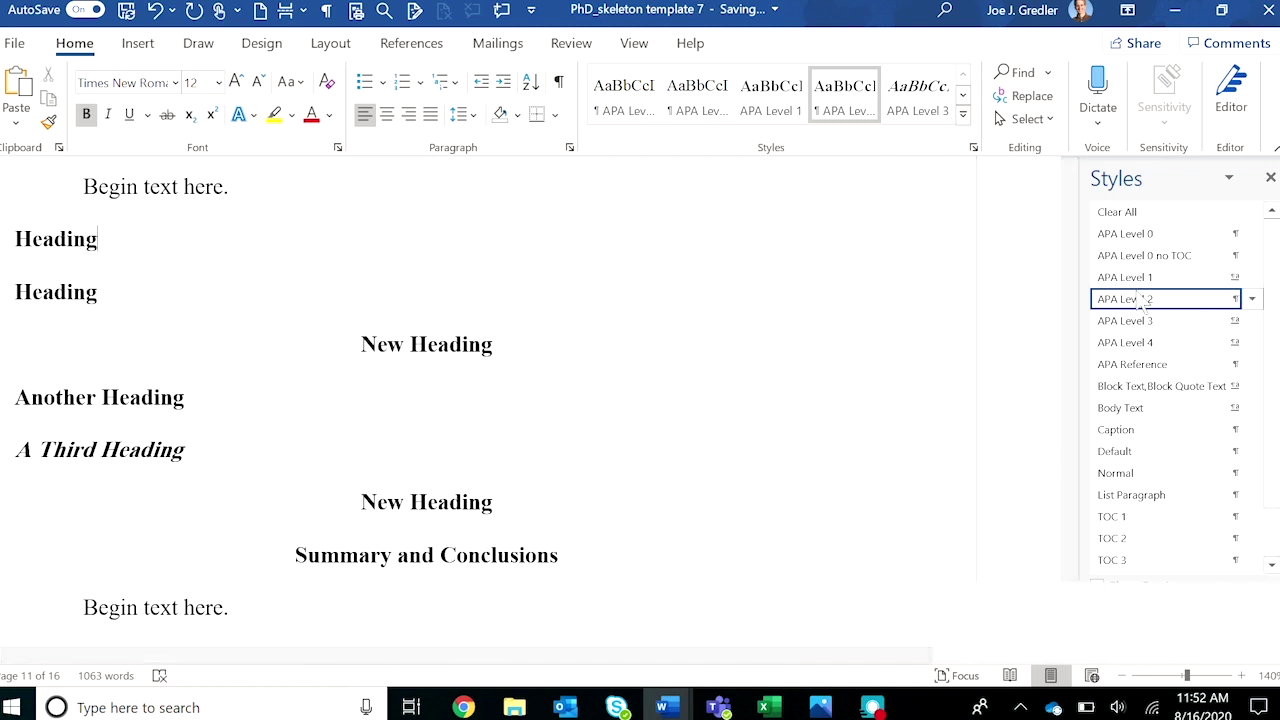
scroll(770, 305, up, 10)
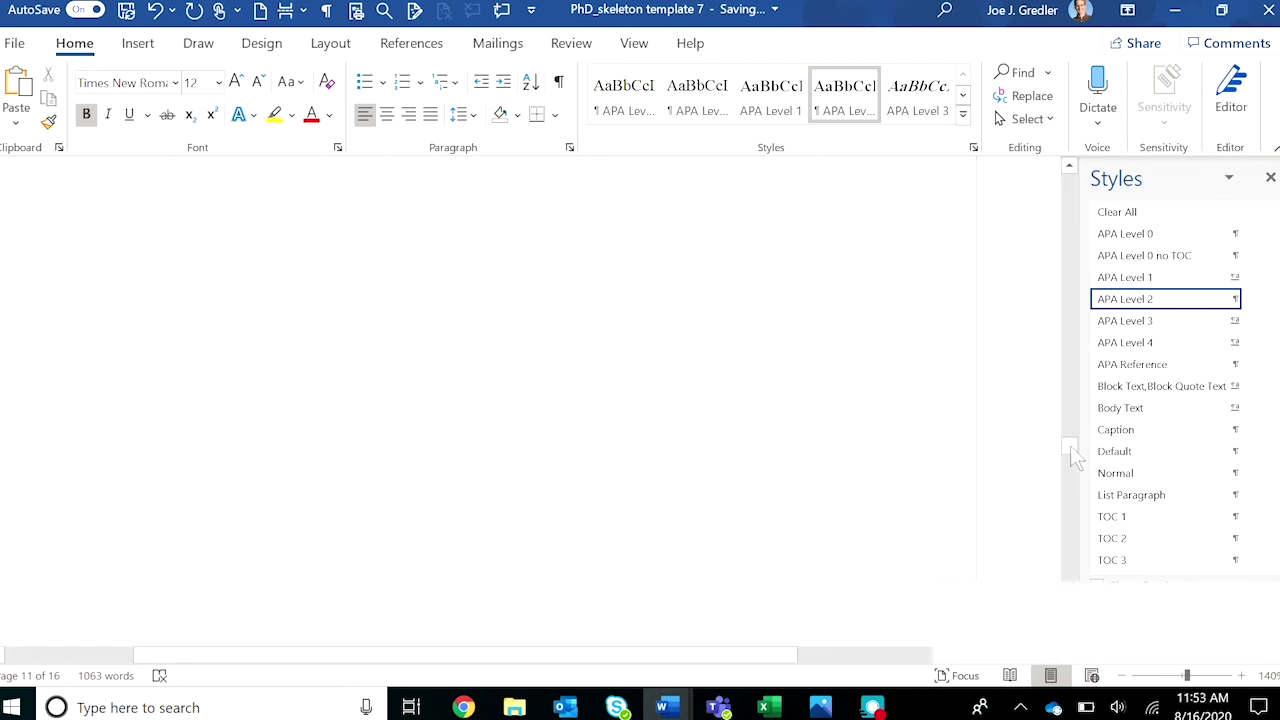
drag(1070, 445, 1070, 318)
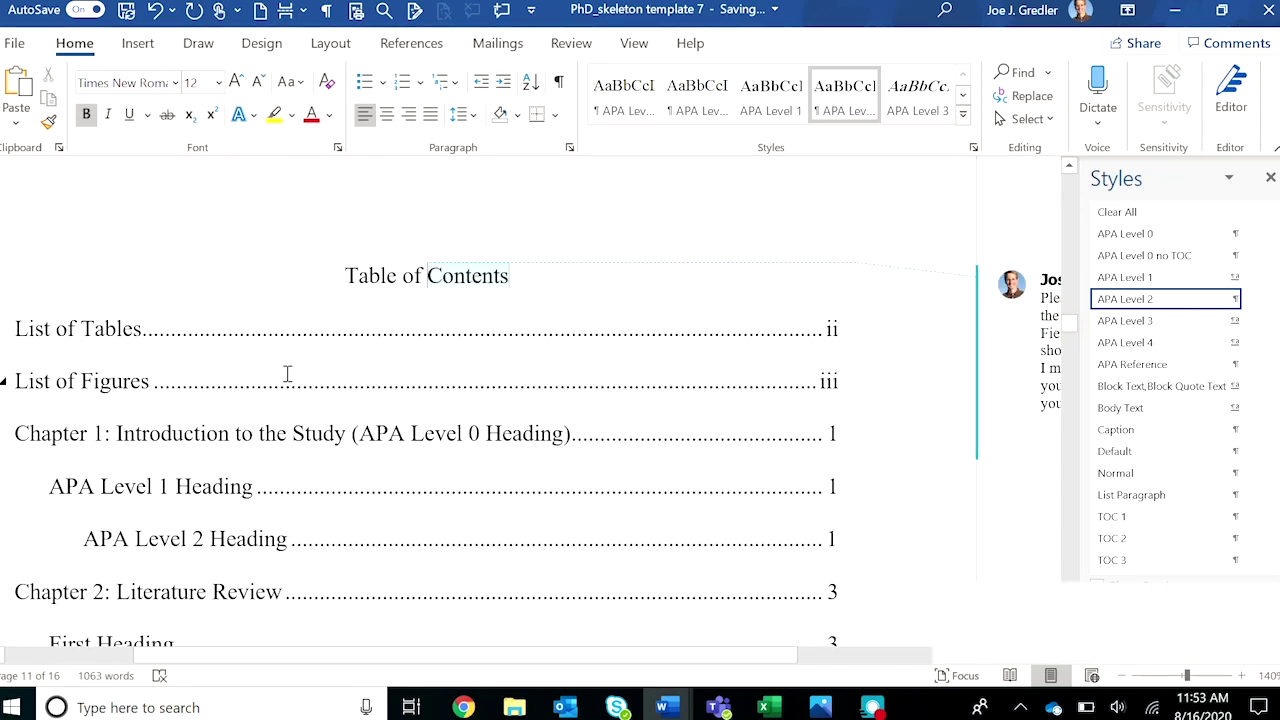
Place the cursor in the table of contents and open the context menu on the List of Figures entry.
click(104, 344)
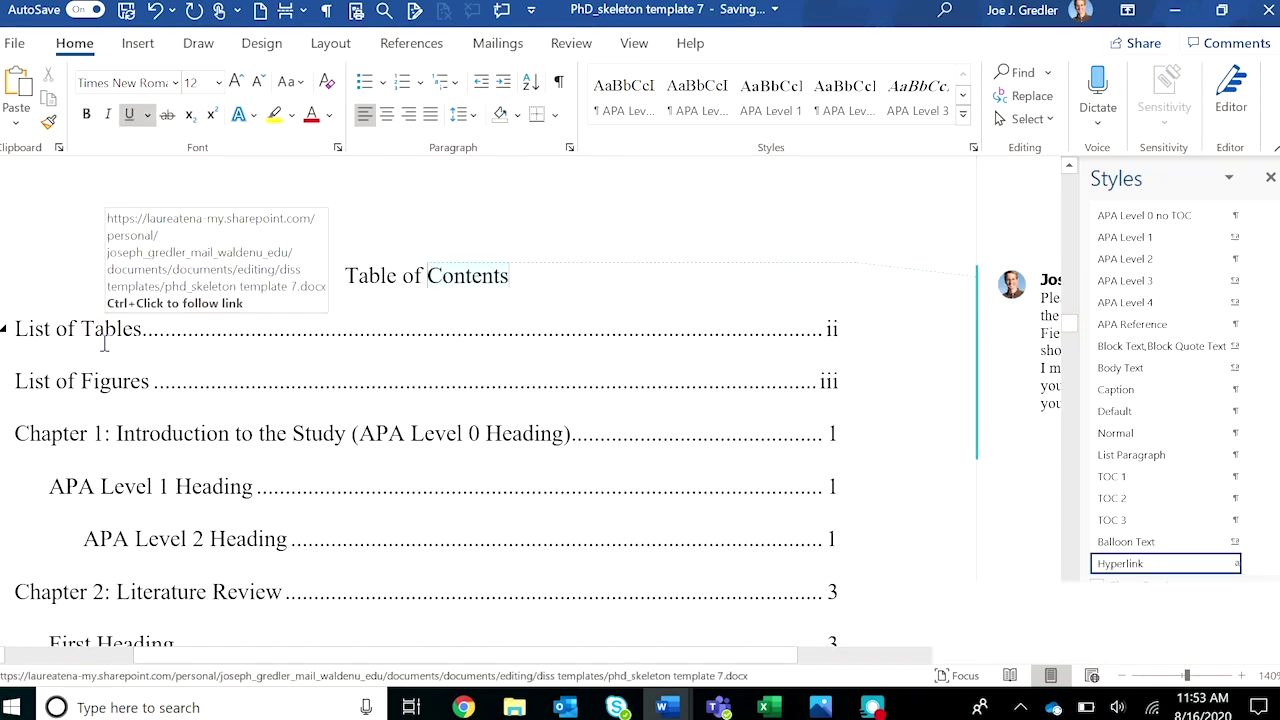
click(85, 336)
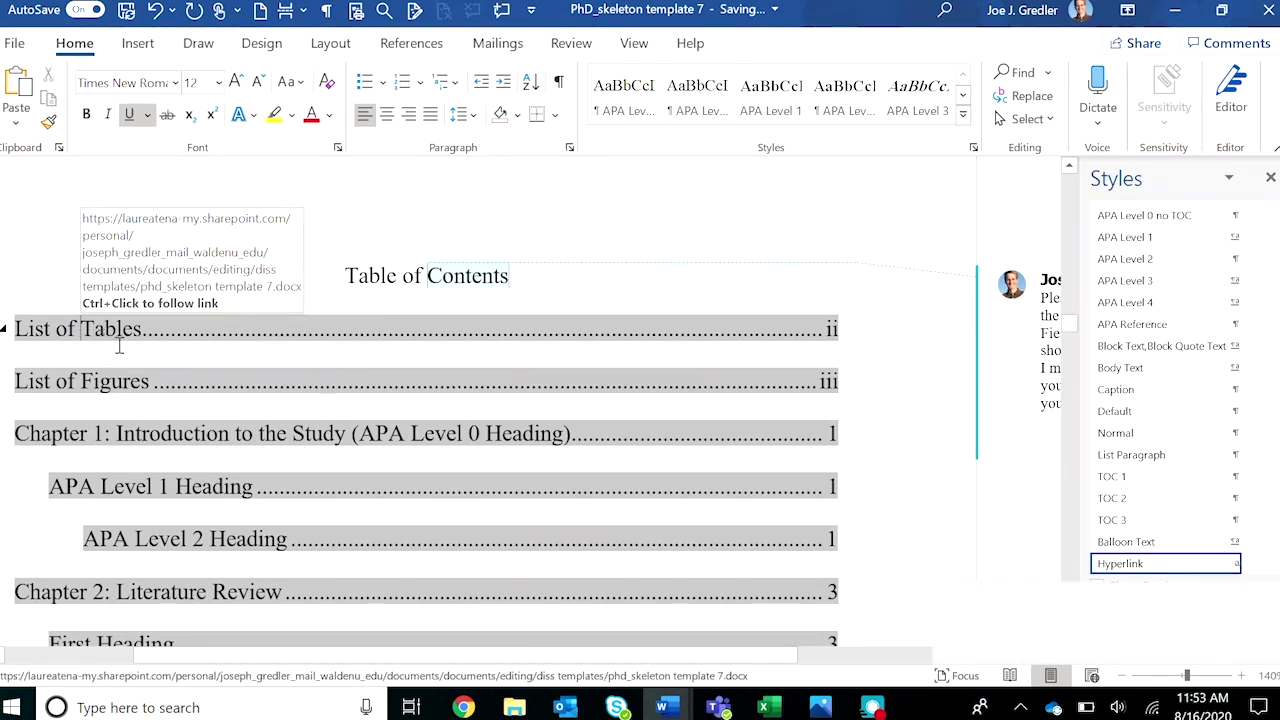
click(673, 203)
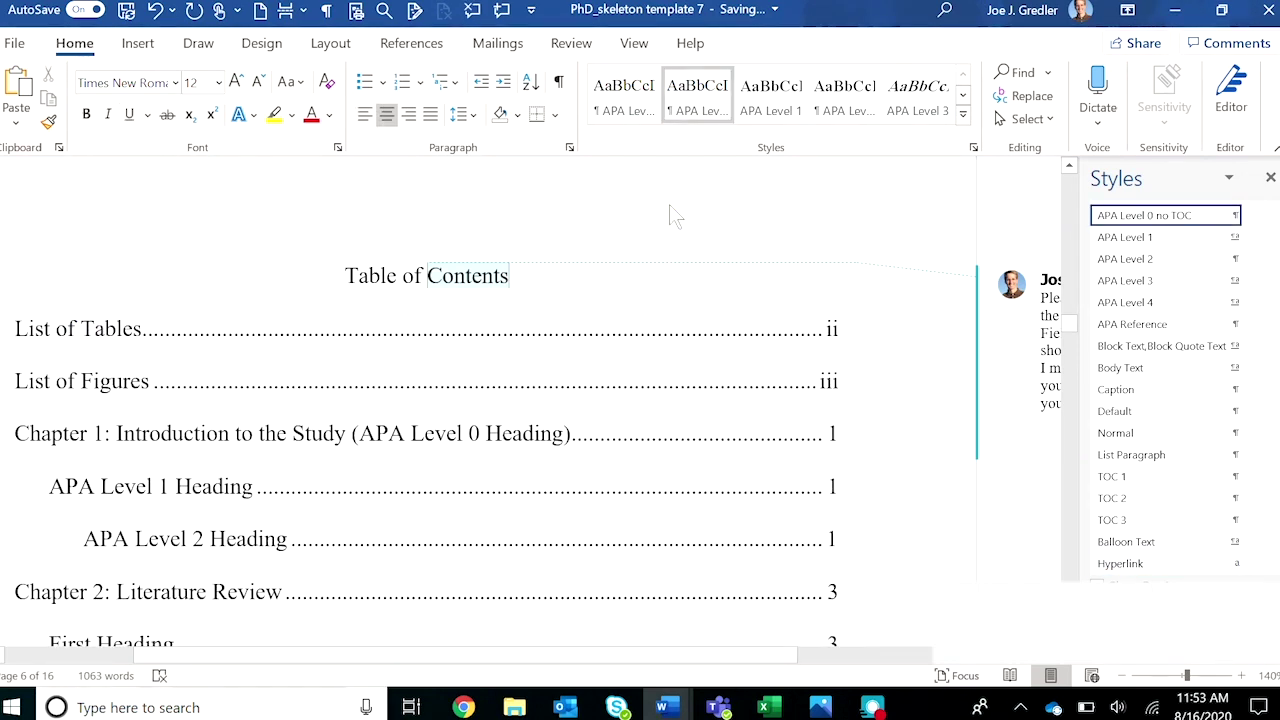
click(81, 331)
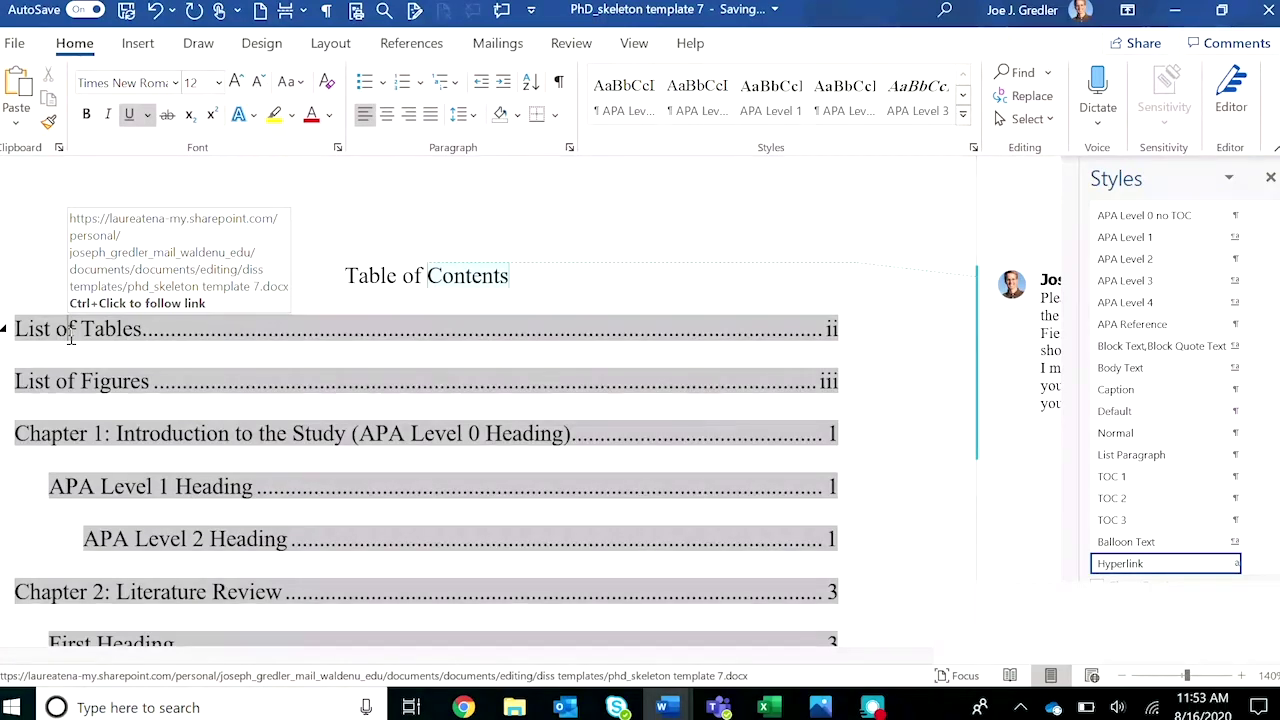
click(158, 389)
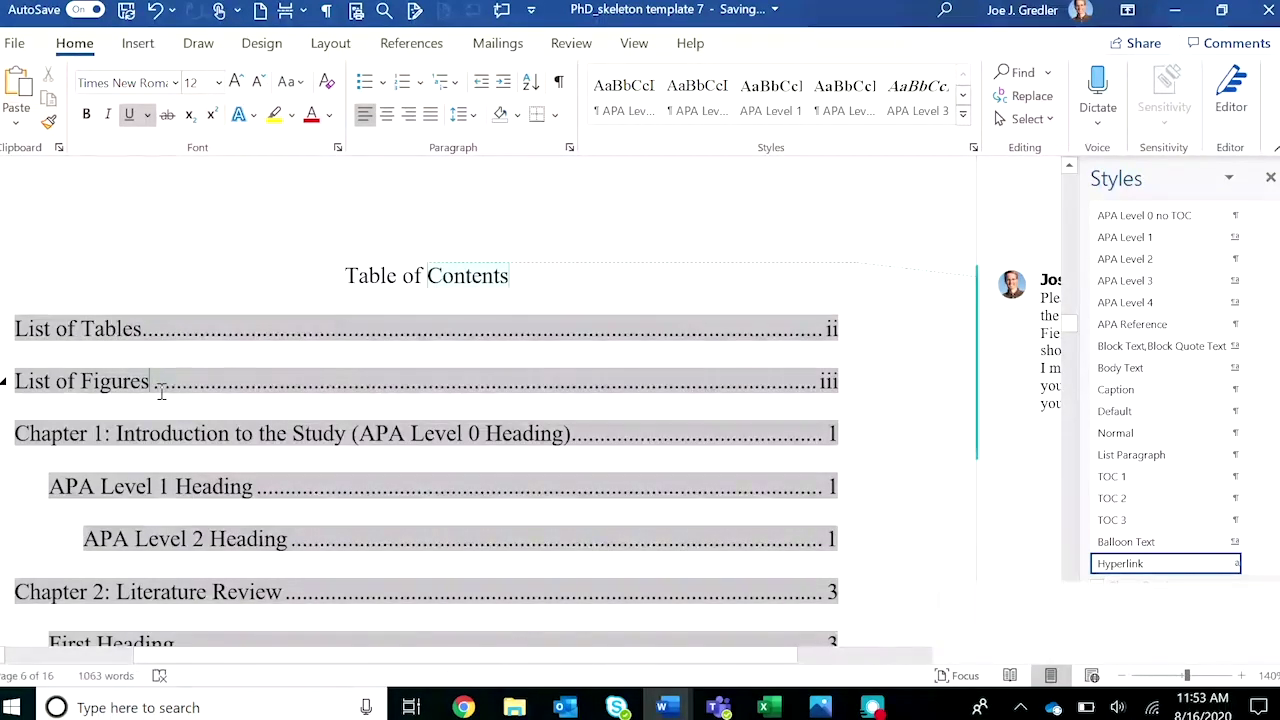
right_click(160, 389)
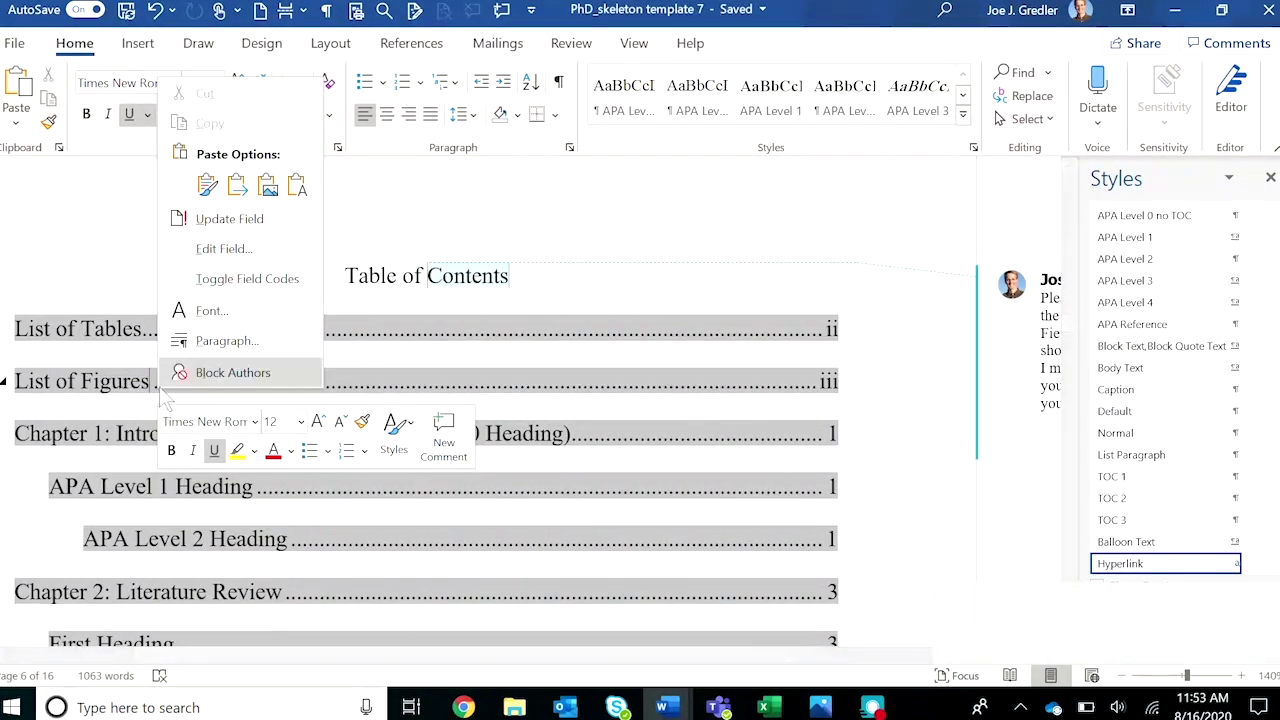
click(270, 220)
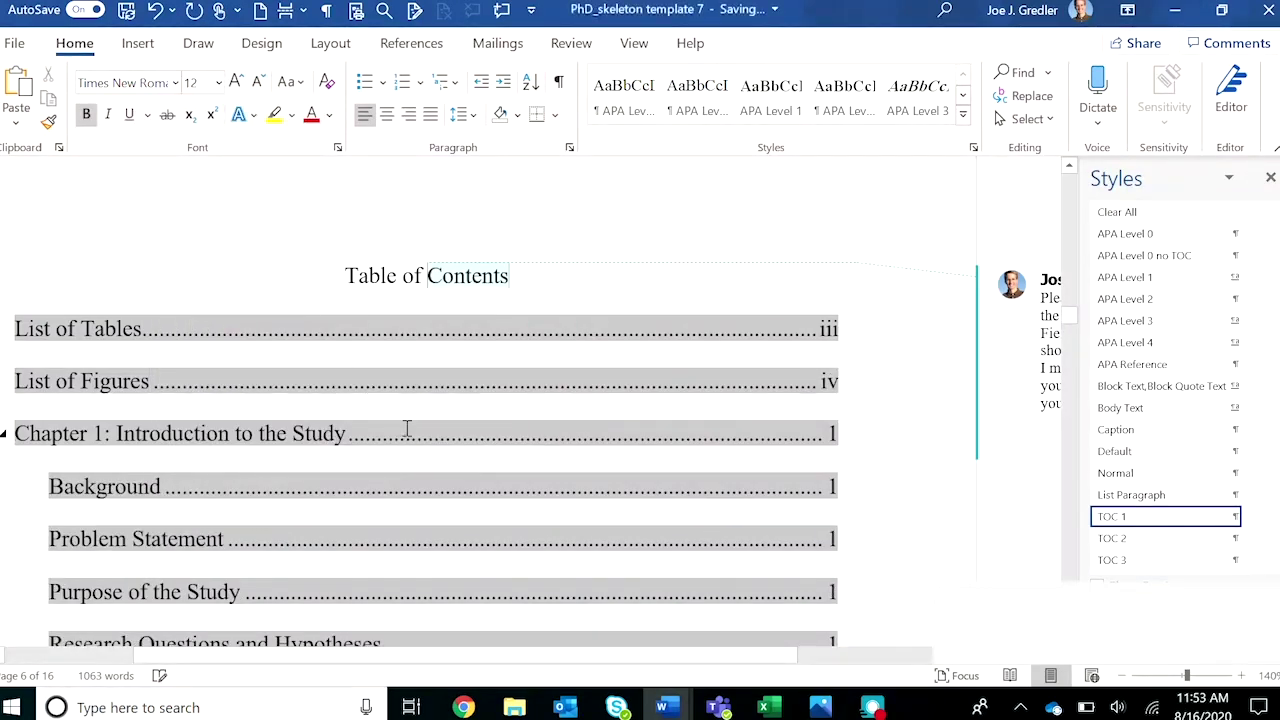
scroll(608, 451, down, 3)
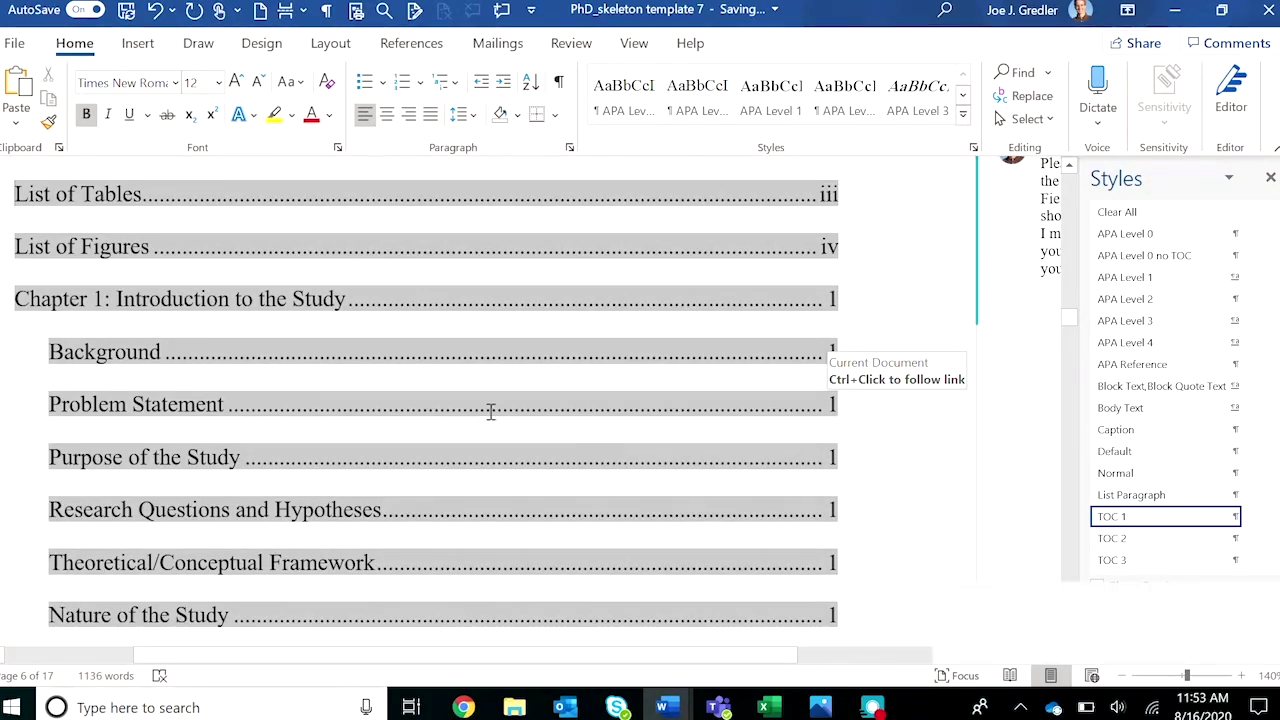
scroll(483, 412, up, 2)
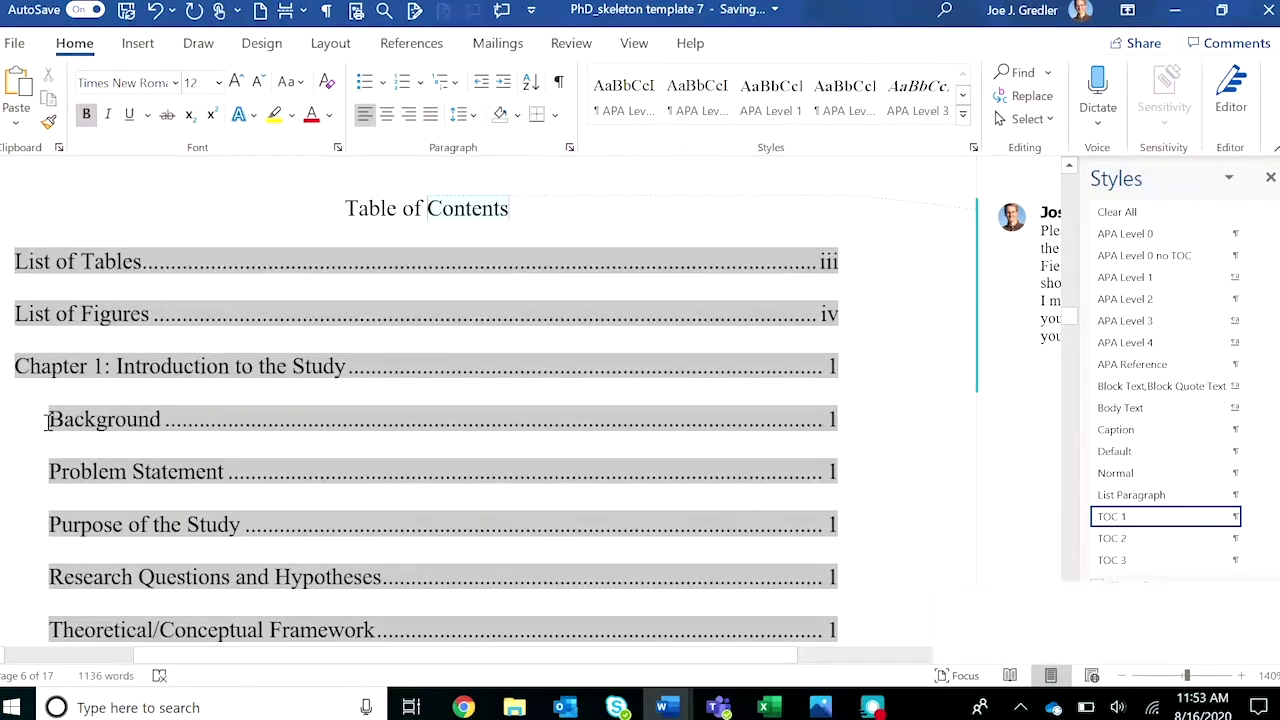
scroll(55, 422, down, 6)
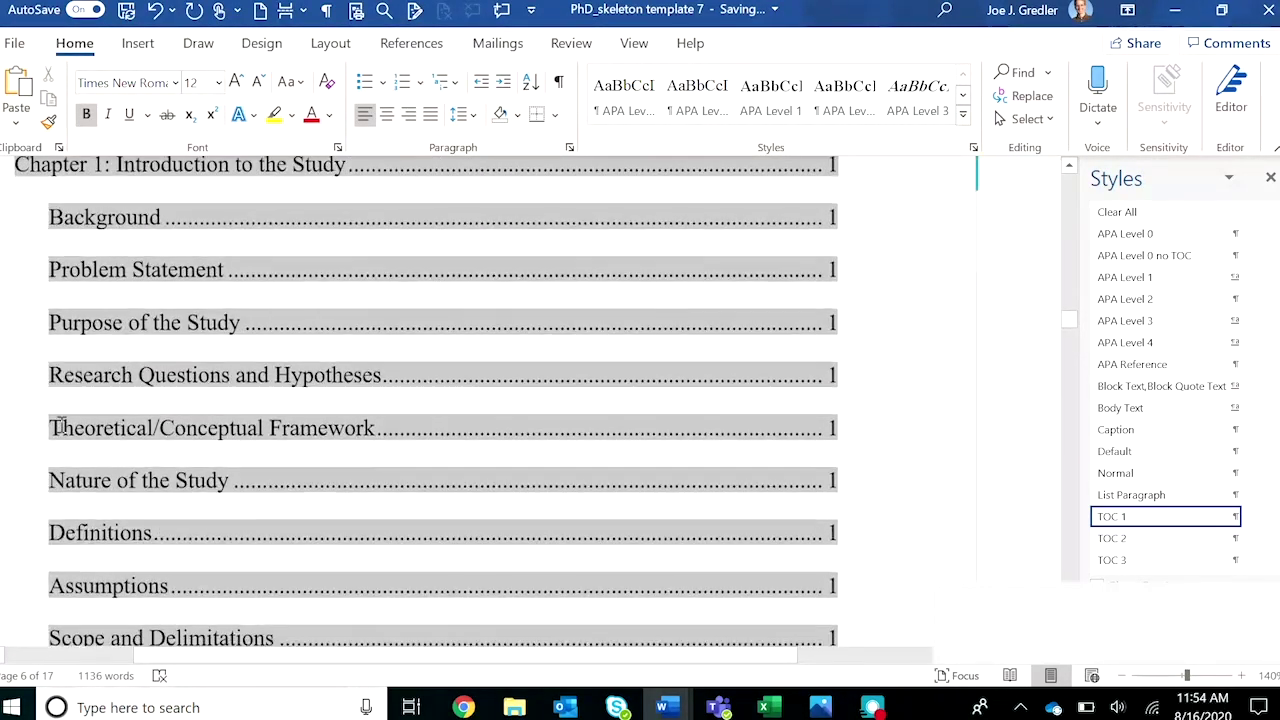
scroll(60, 422, down, 5)
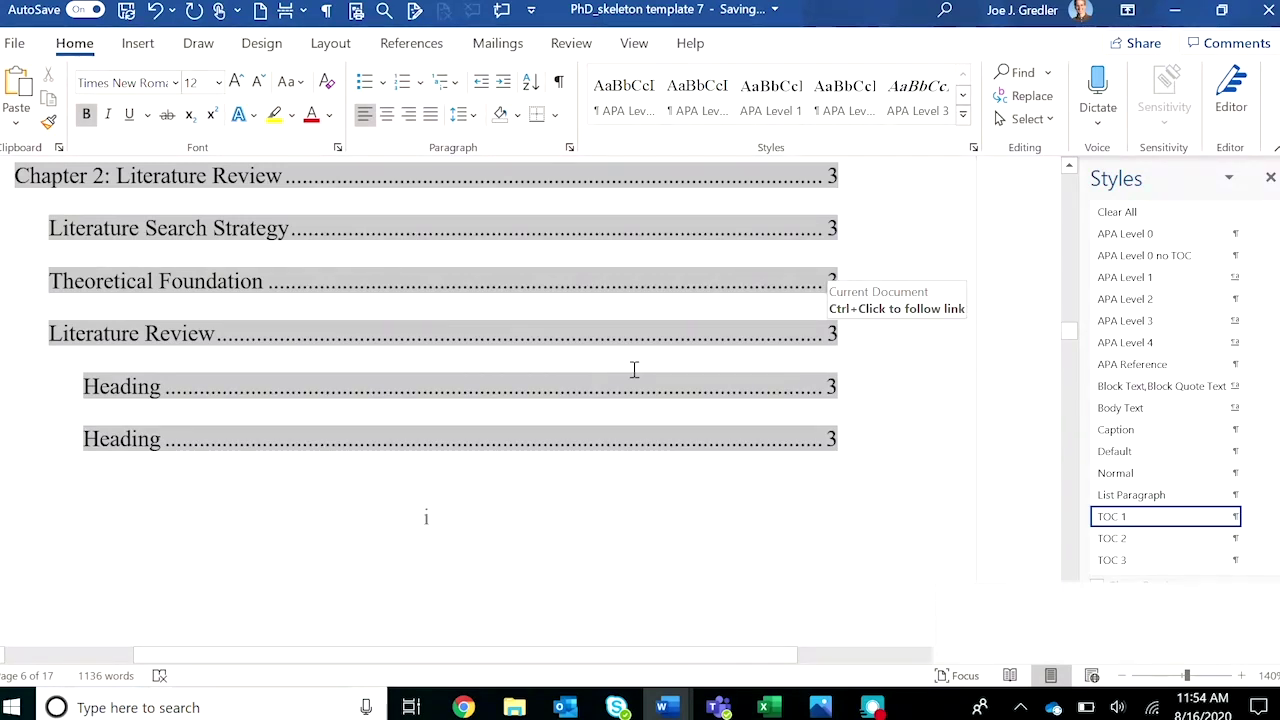
scroll(610, 380, up, 5)
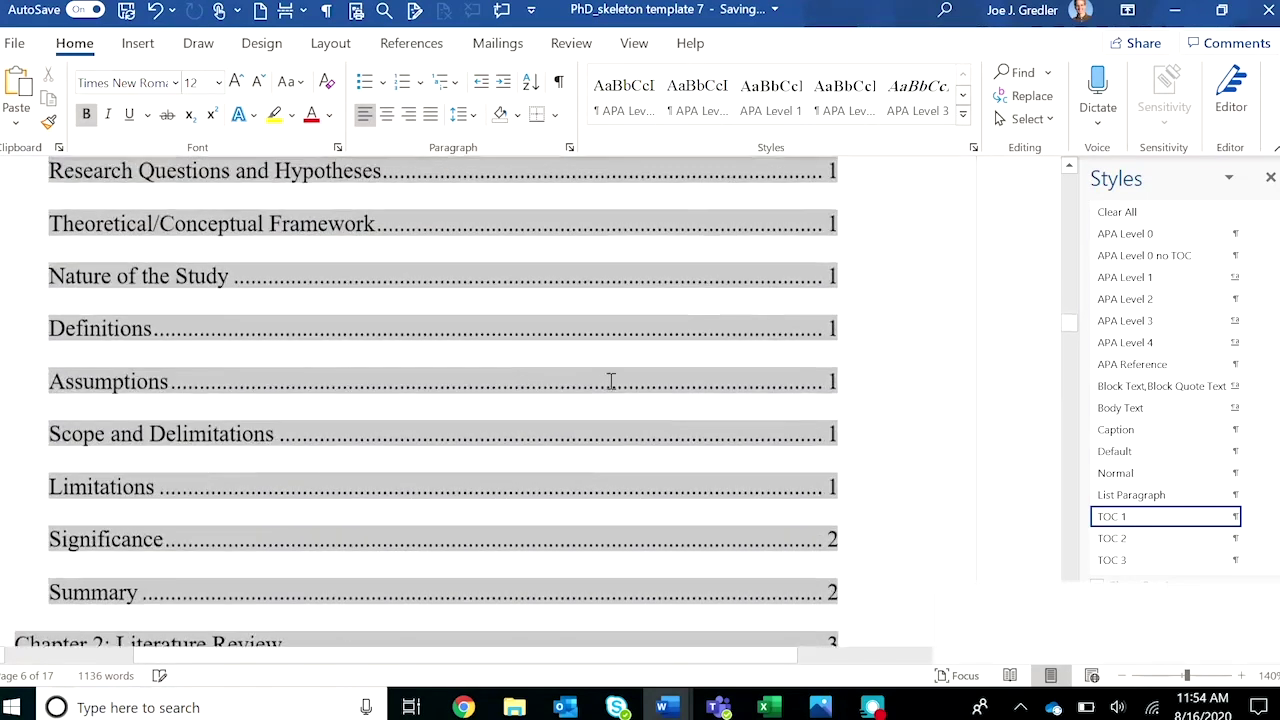
scroll(610, 380, up, 6)
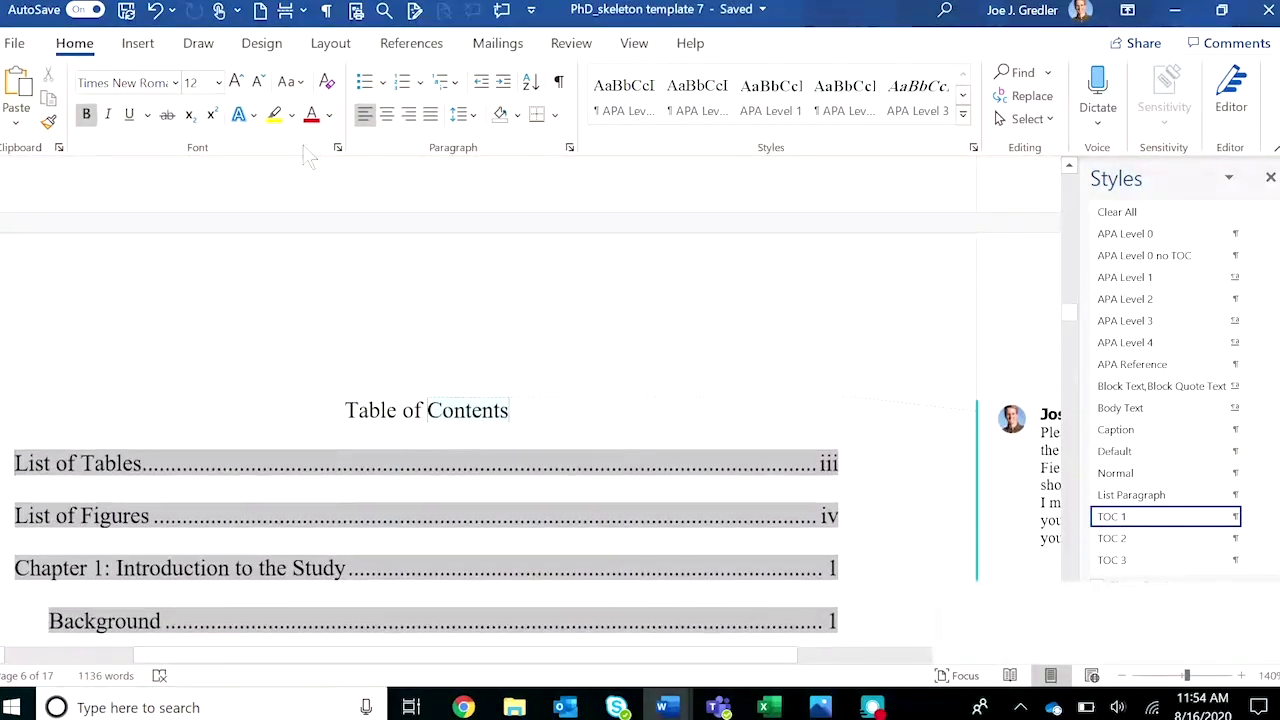
click(155, 10)
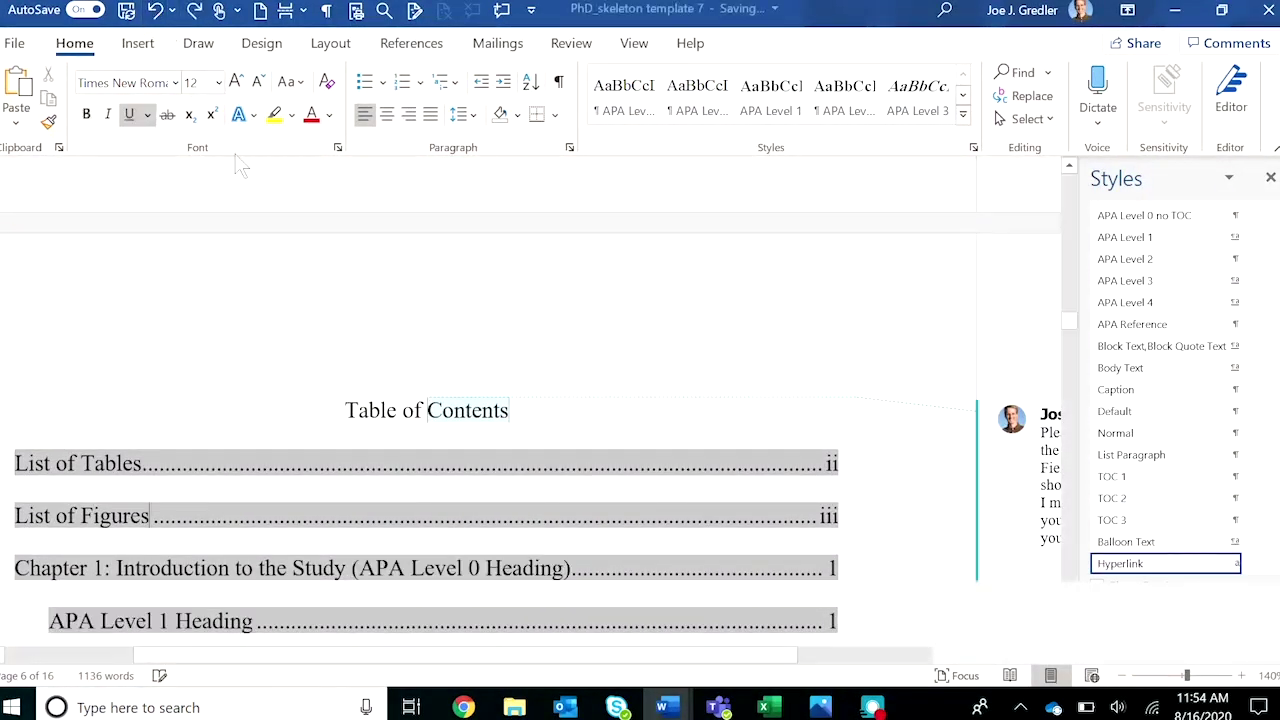
Update the table of contents field so the new Chapter 1 headings appear with page numbers.
scroll(560, 394, down, 3)
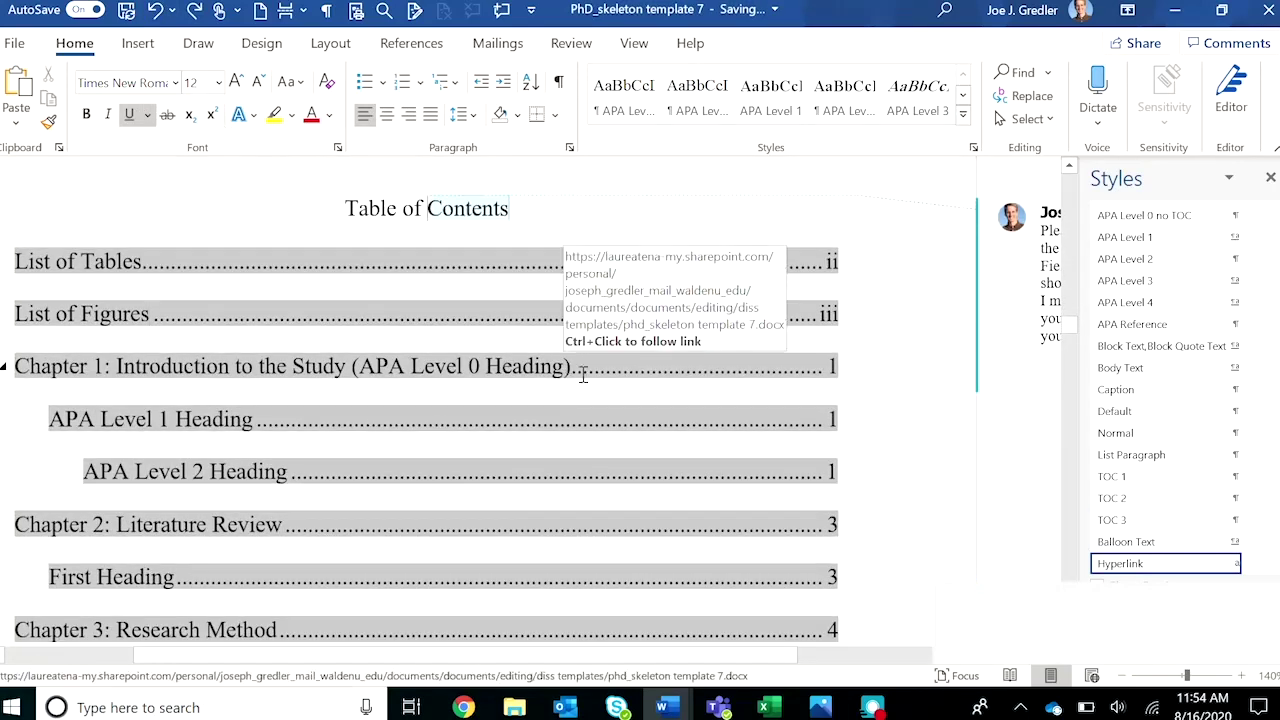
click(150, 314)
scroll(613, 246, up, 2)
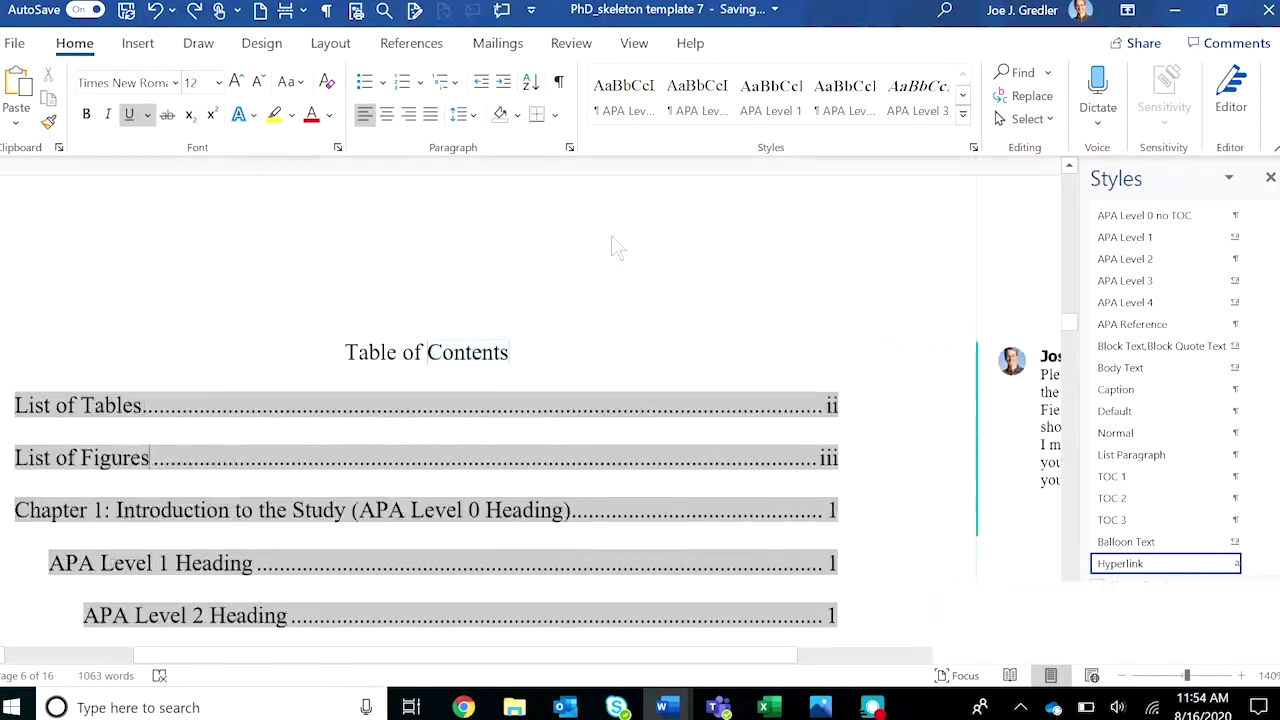
scroll(615, 248, up, 2)
key(Up)
key(Up)
scroll(634, 397, down, 4)
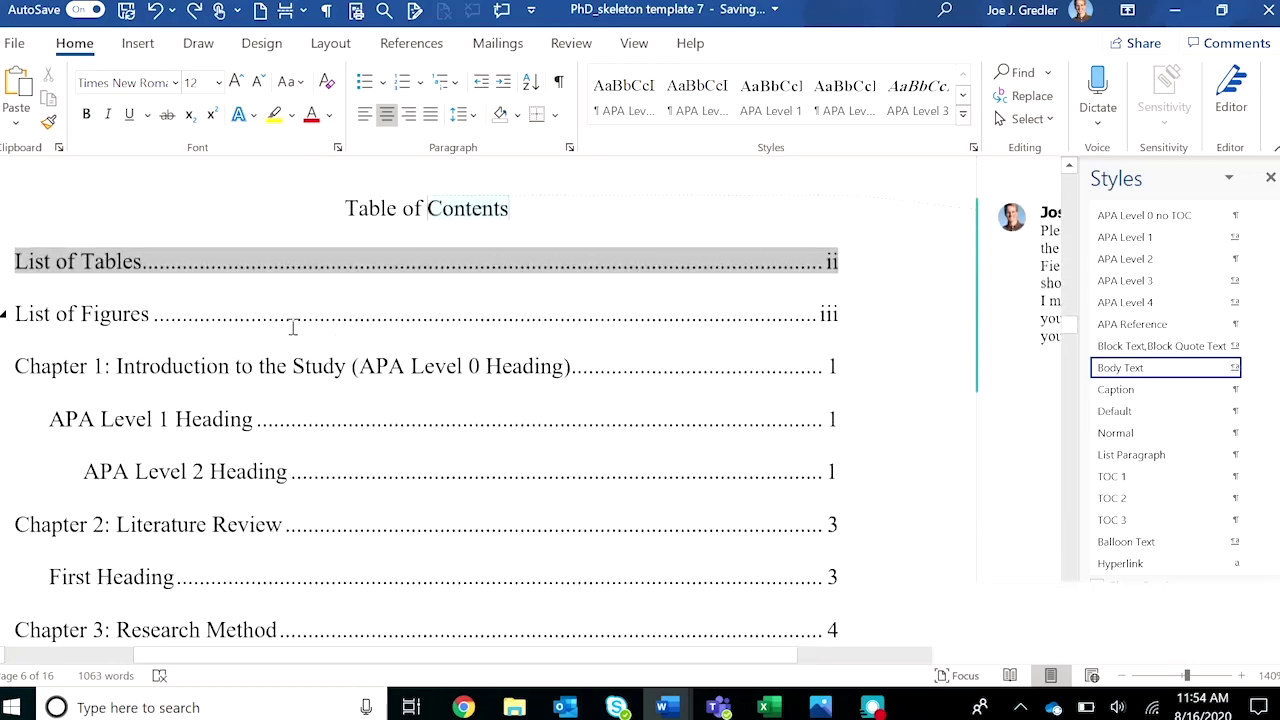
click(95, 314)
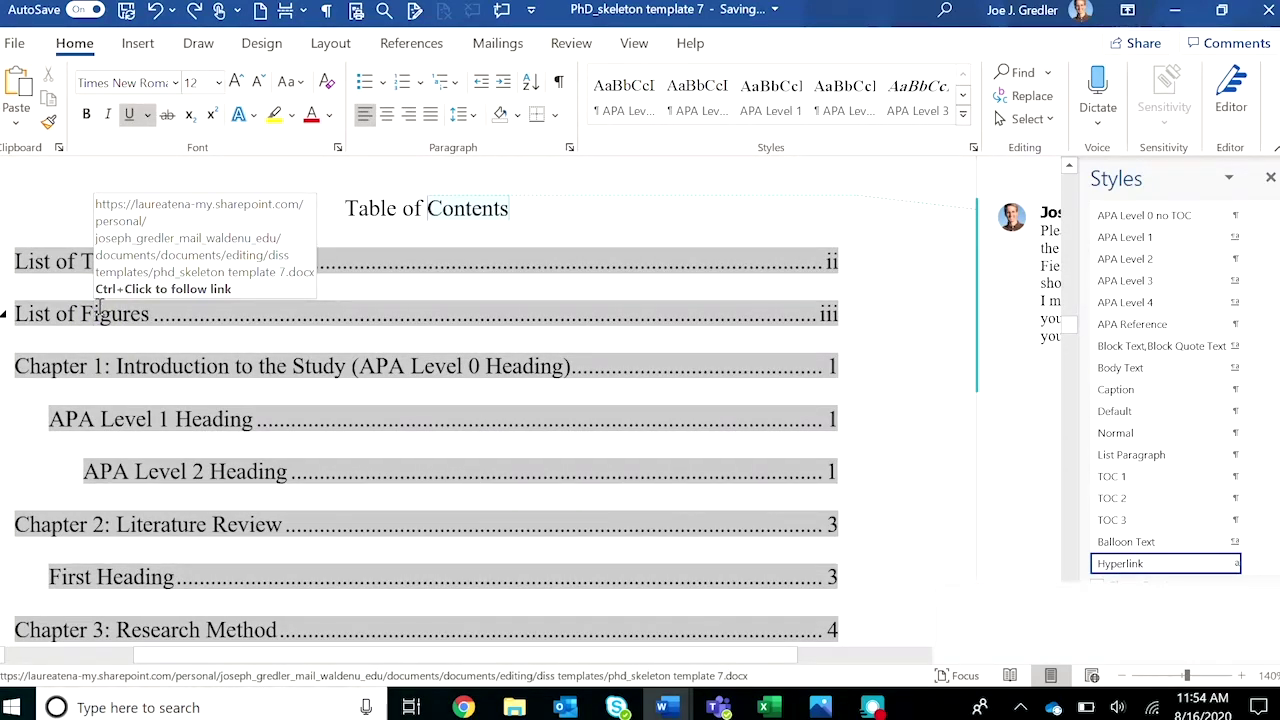
right_click(101, 312)
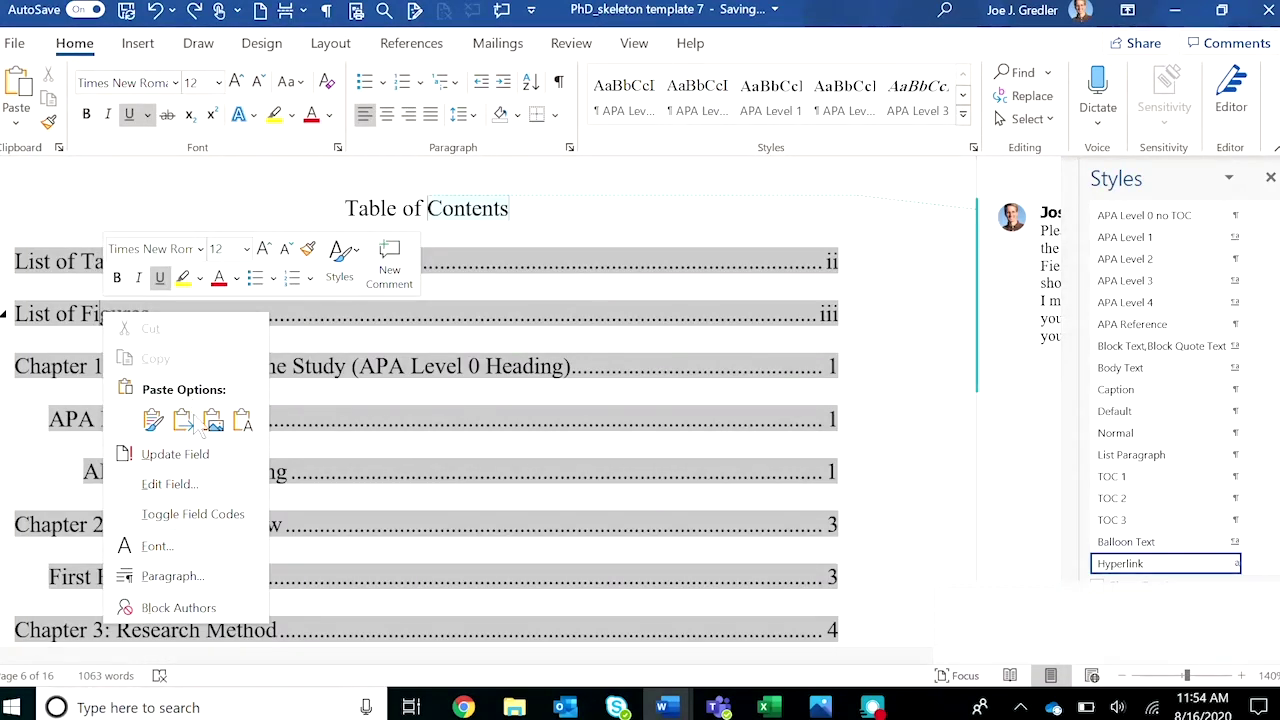
click(204, 456)
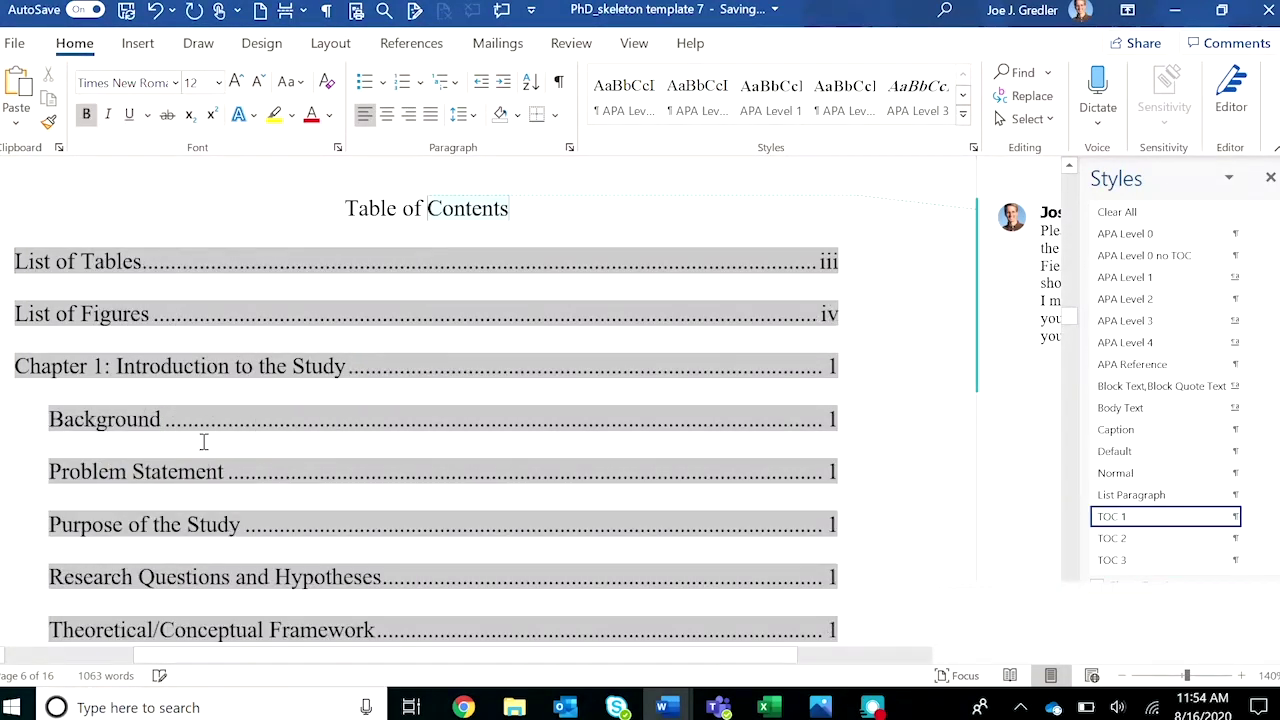
scroll(403, 386, down, 5)
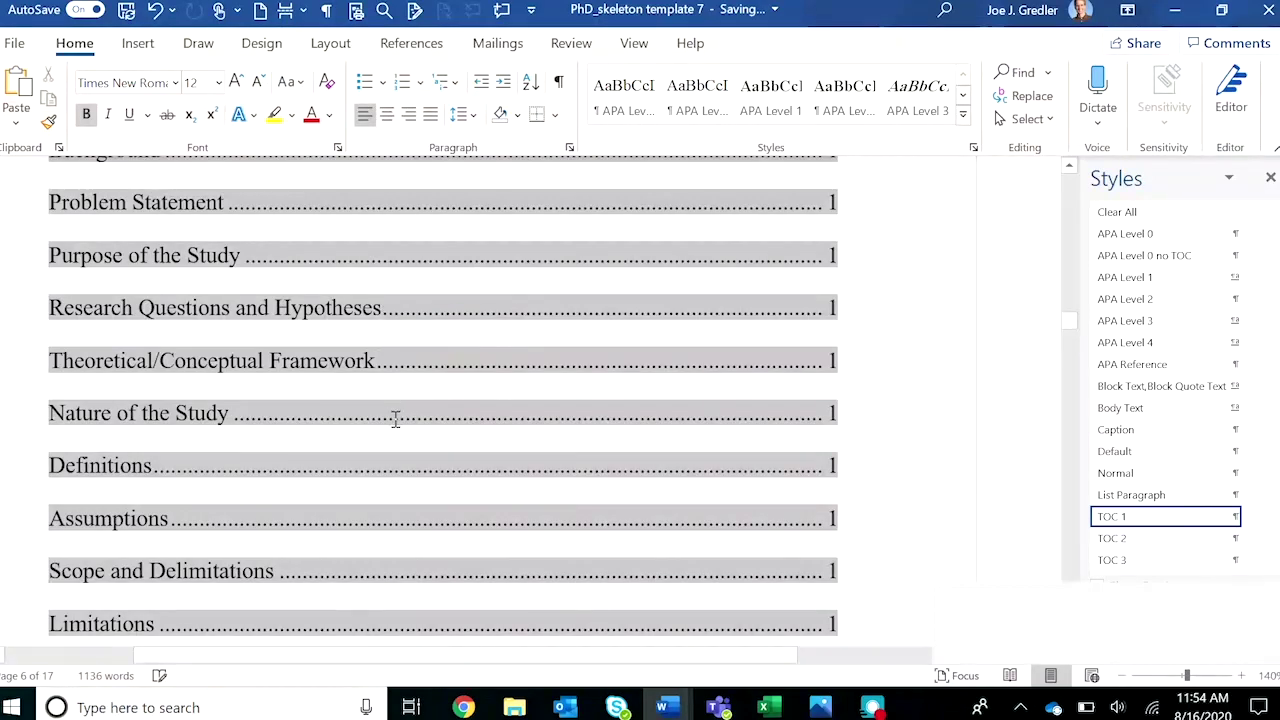
scroll(398, 412, down, 2)
scroll(391, 407, down, 1)
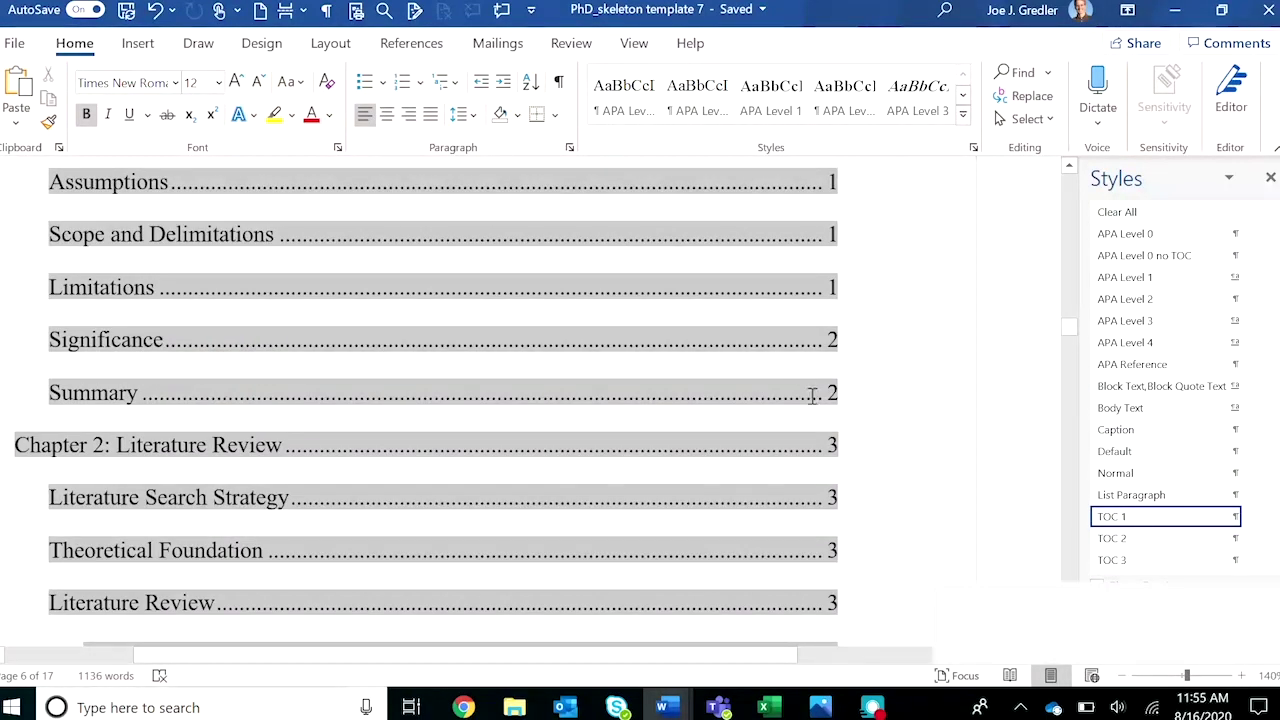
scroll(651, 386, down, 8)
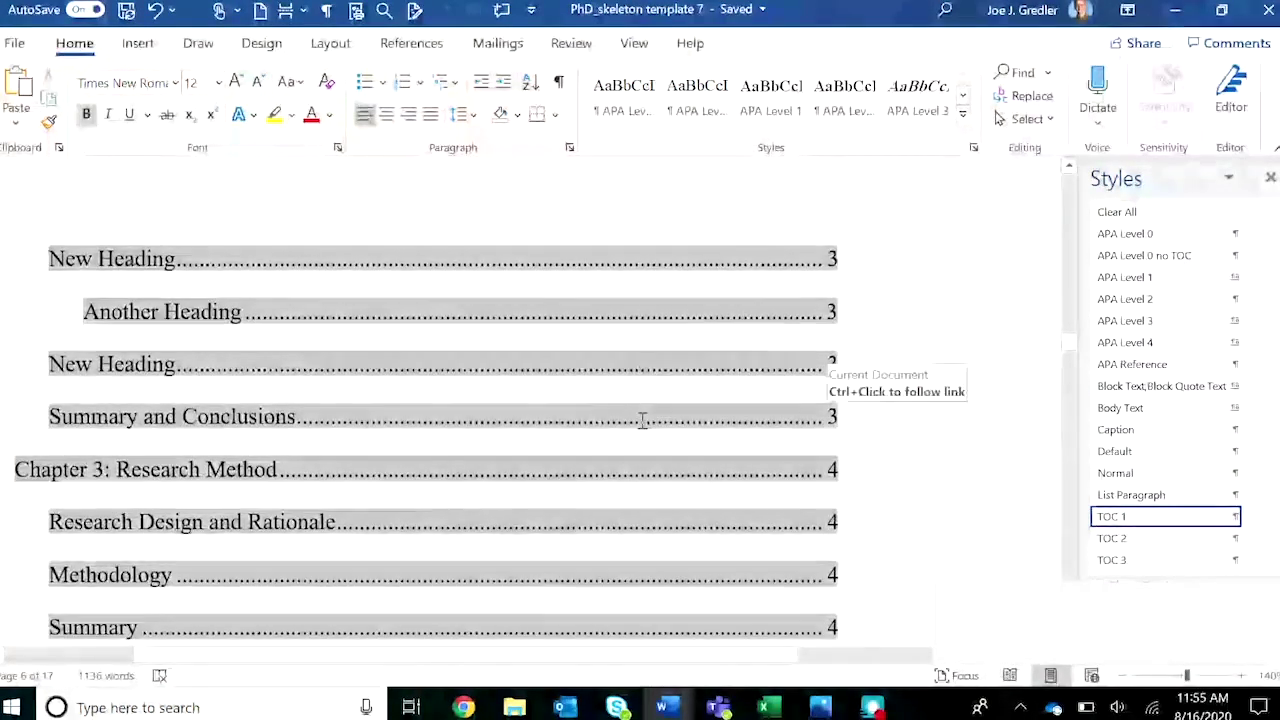
scroll(644, 422, down, 6)
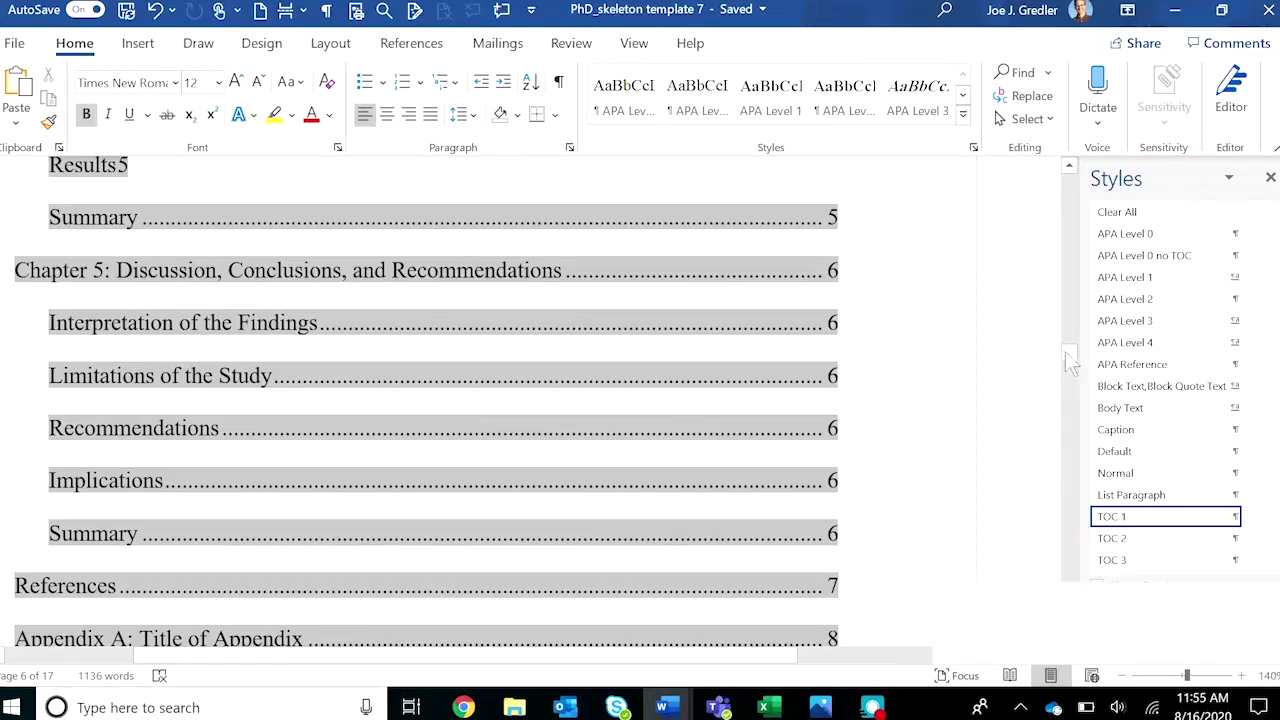
drag(1070, 351, 1068, 405)
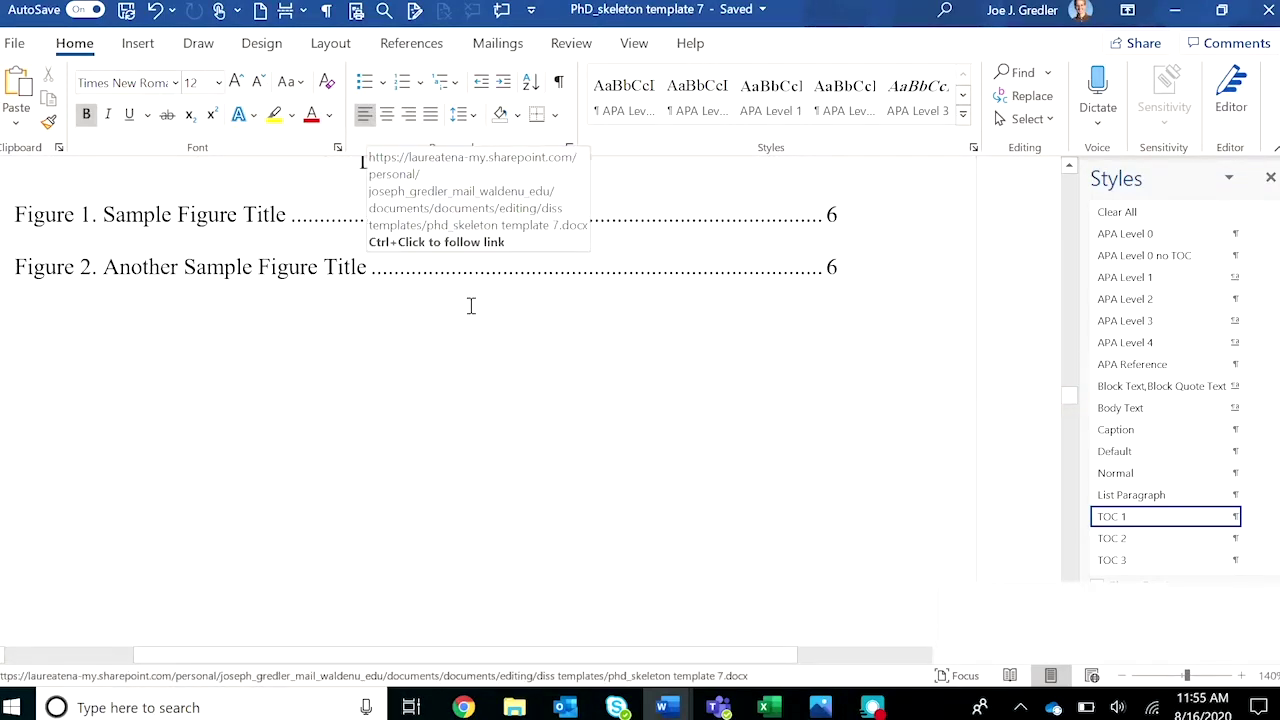
scroll(474, 448, down, 8)
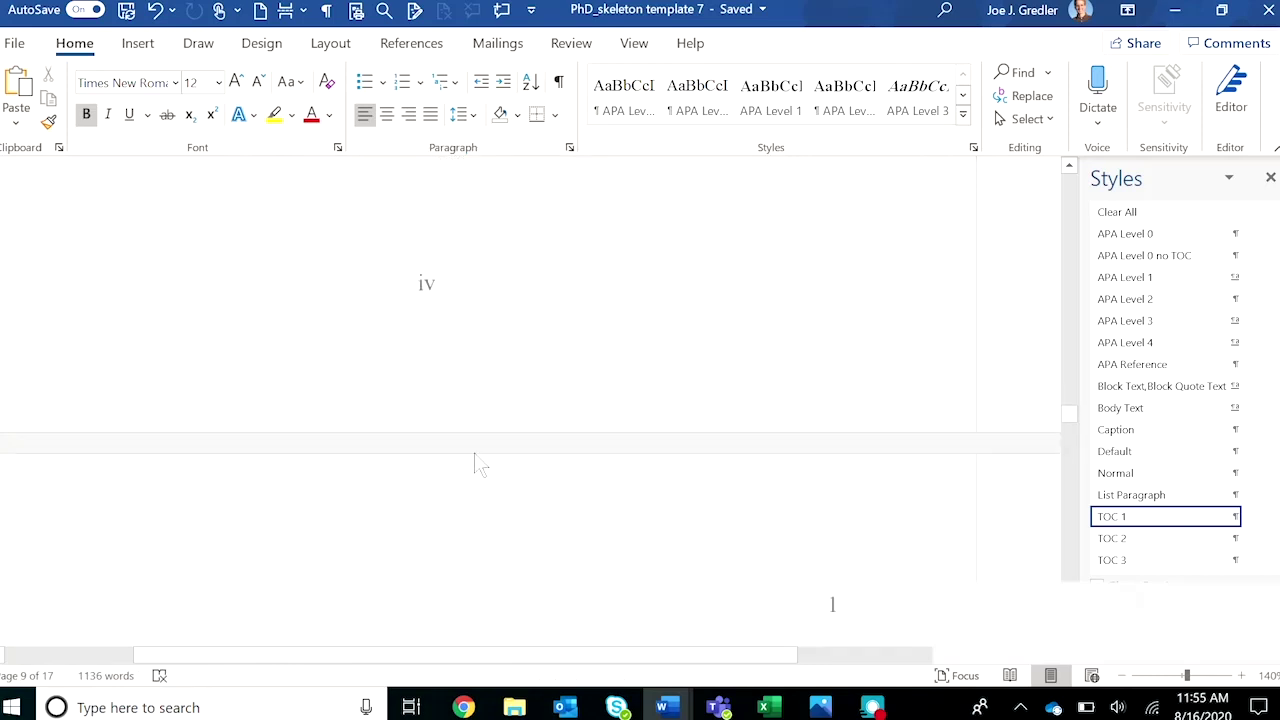
scroll(475, 452, down, 6)
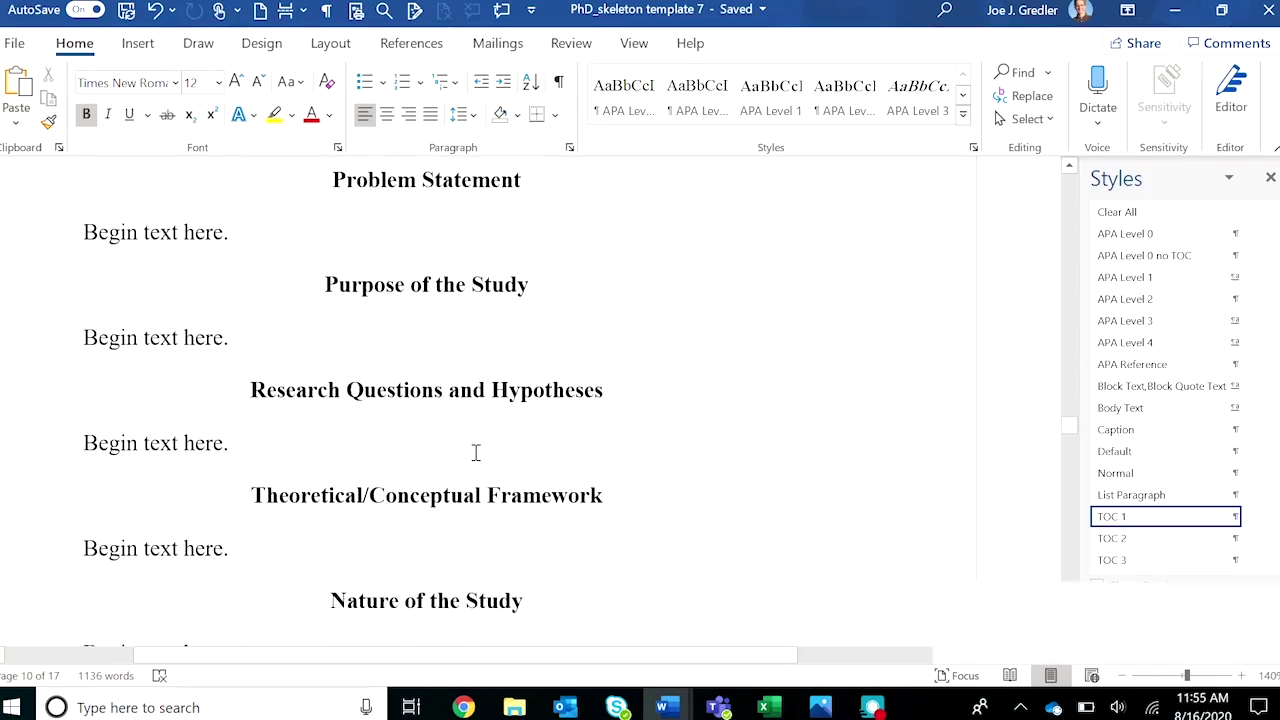
click(184, 340)
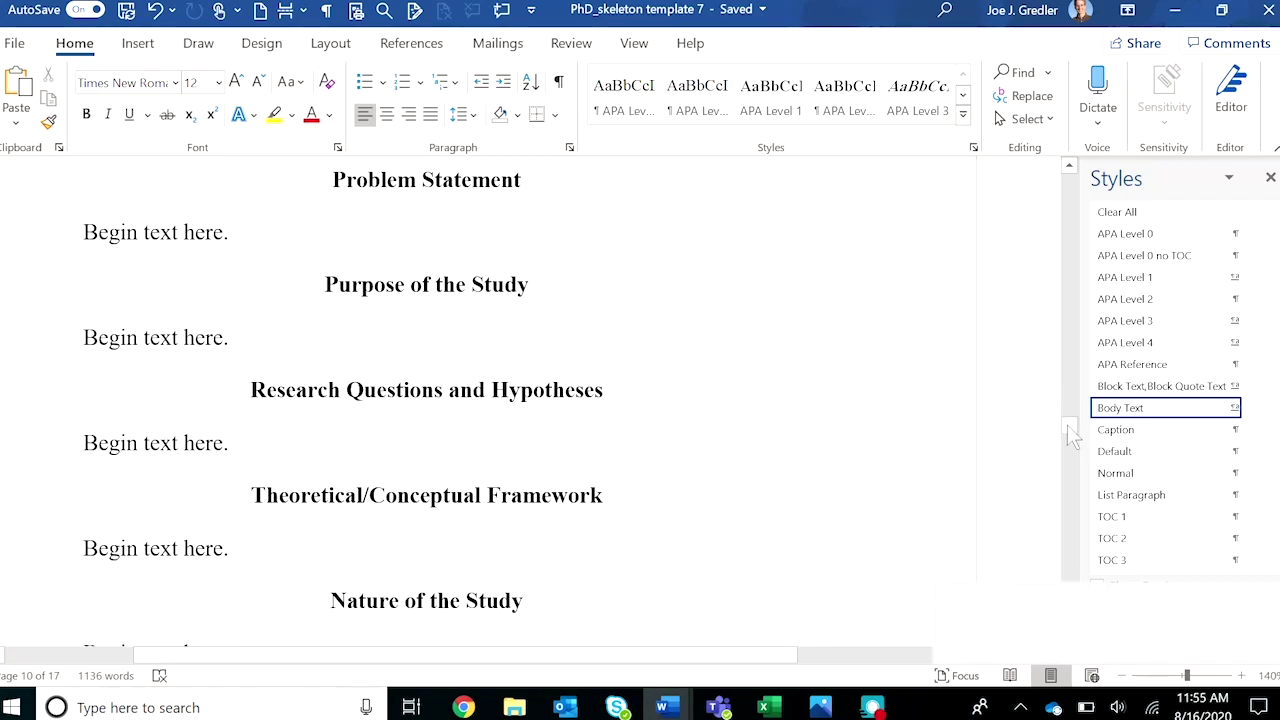
drag(1067, 424, 1075, 330)
click(197, 276)
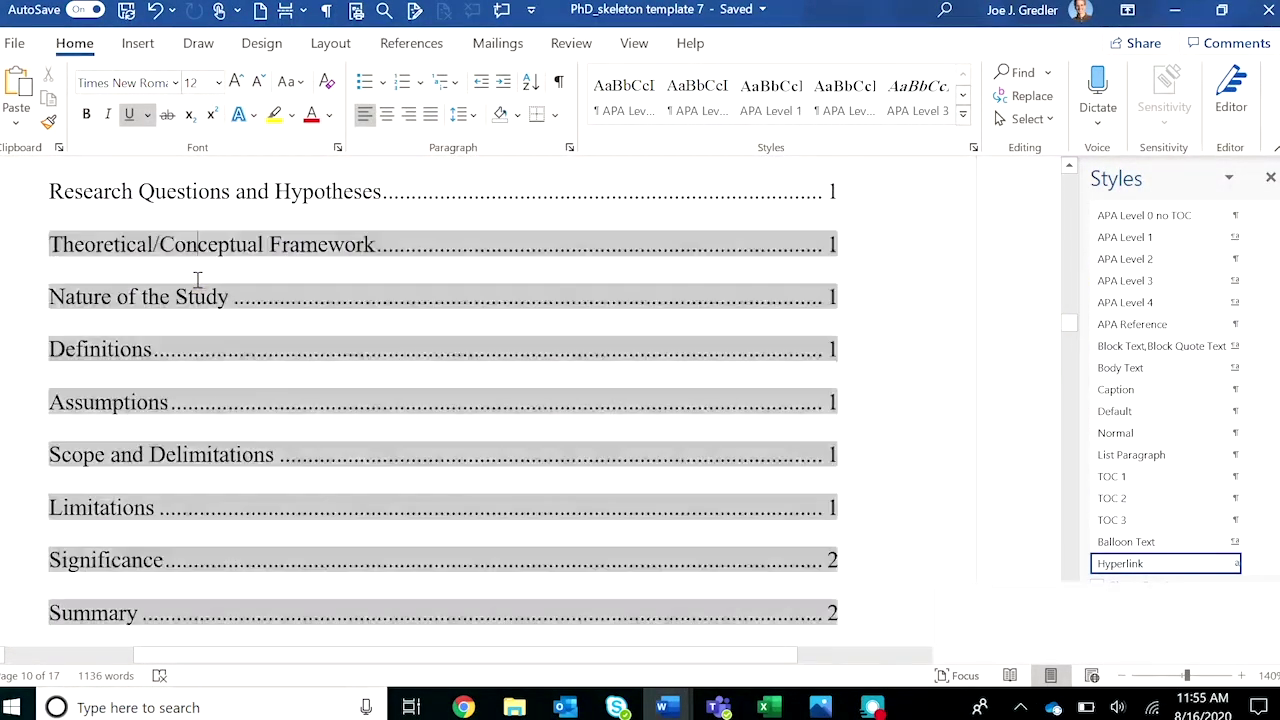
Scroll to the top of the table of contents and open its field context menu.
scroll(297, 294, up, 3)
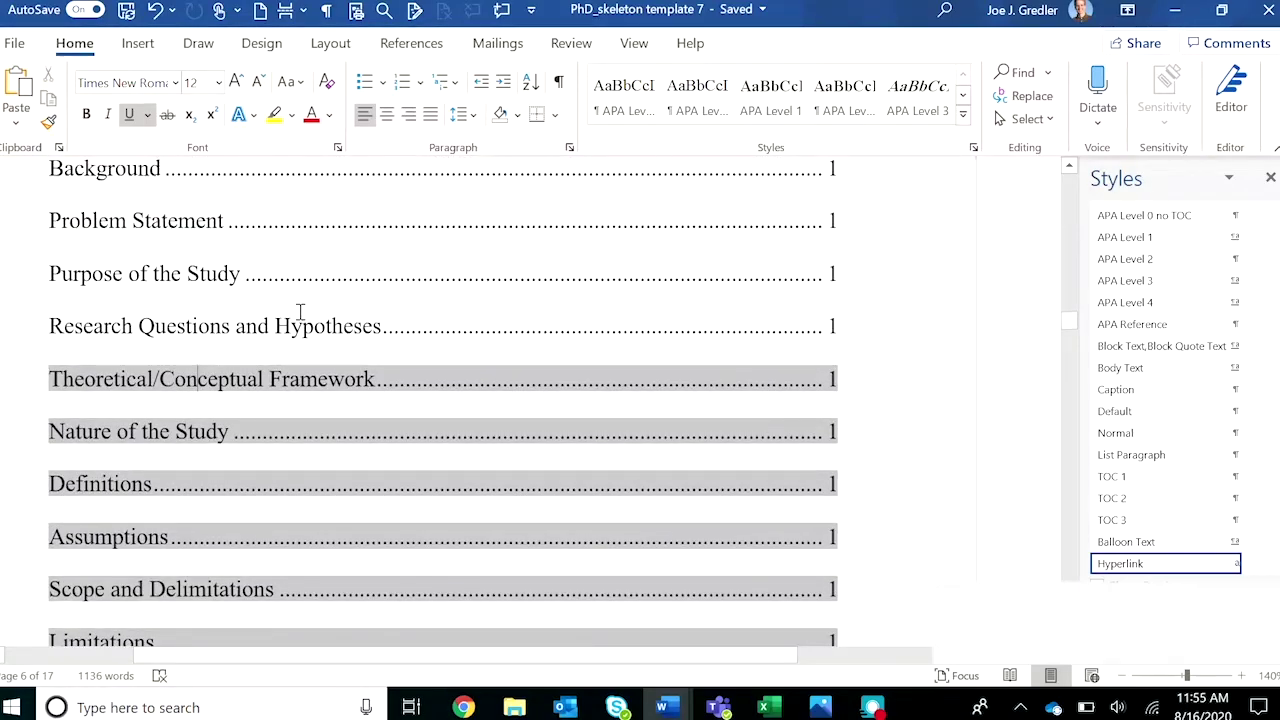
scroll(300, 312, up, 4)
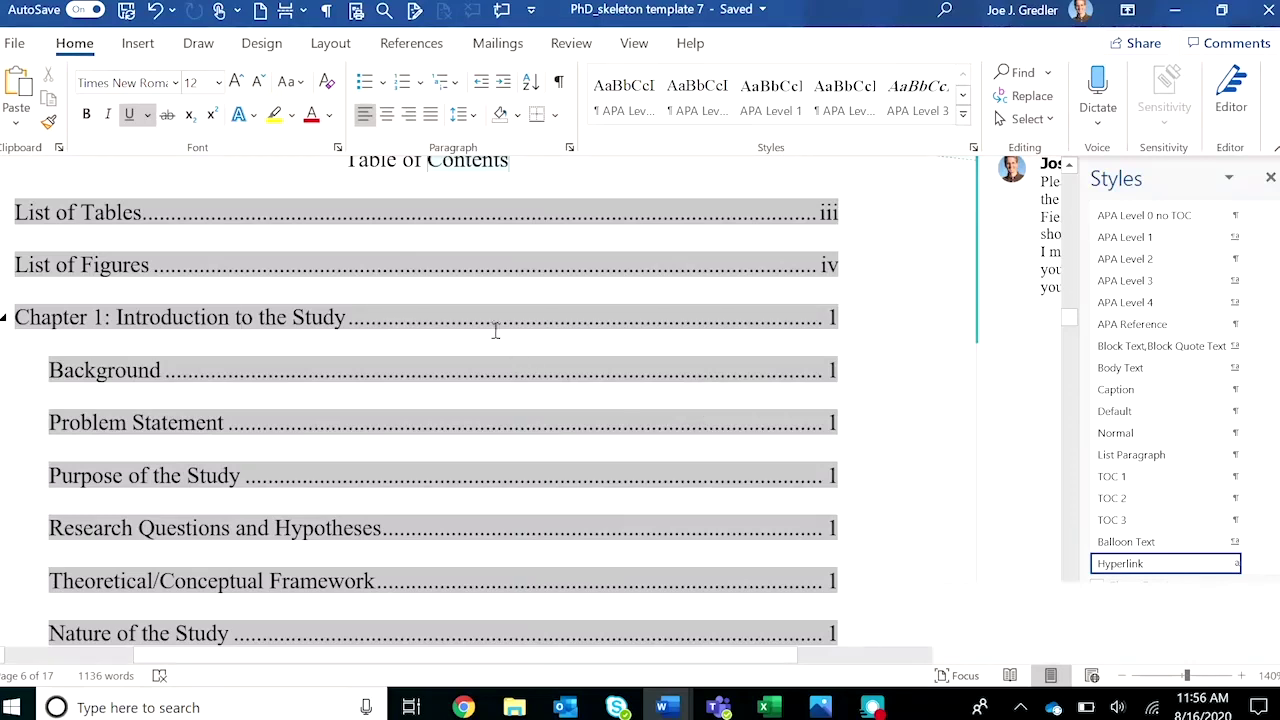
right_click(313, 319)
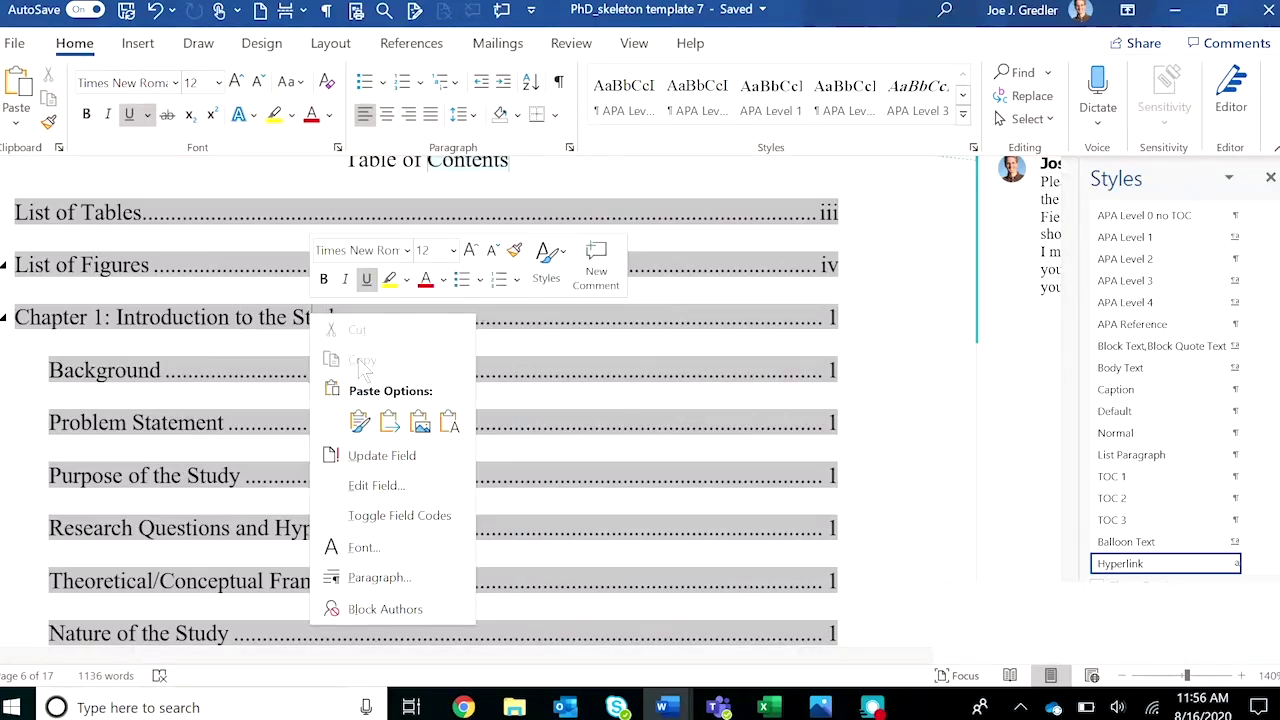
Choose Update Field and select 'Update entire table' instead of page numbers only.
click(402, 458)
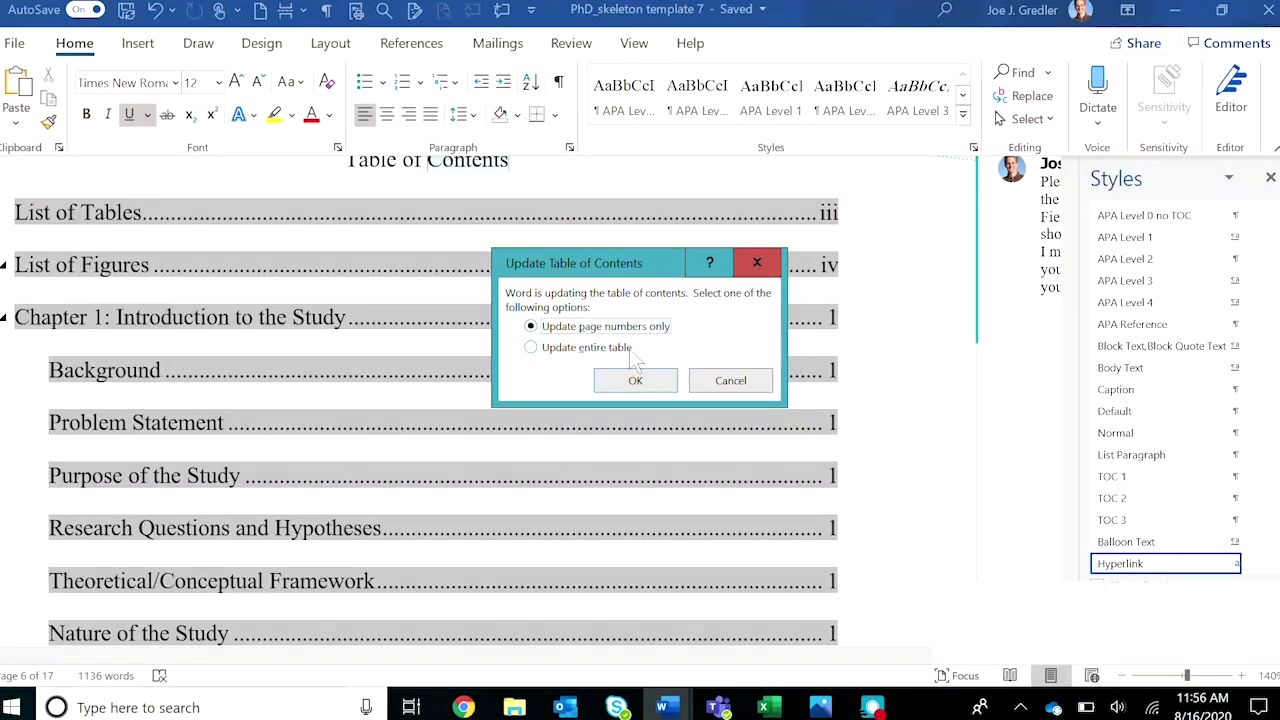
click(531, 347)
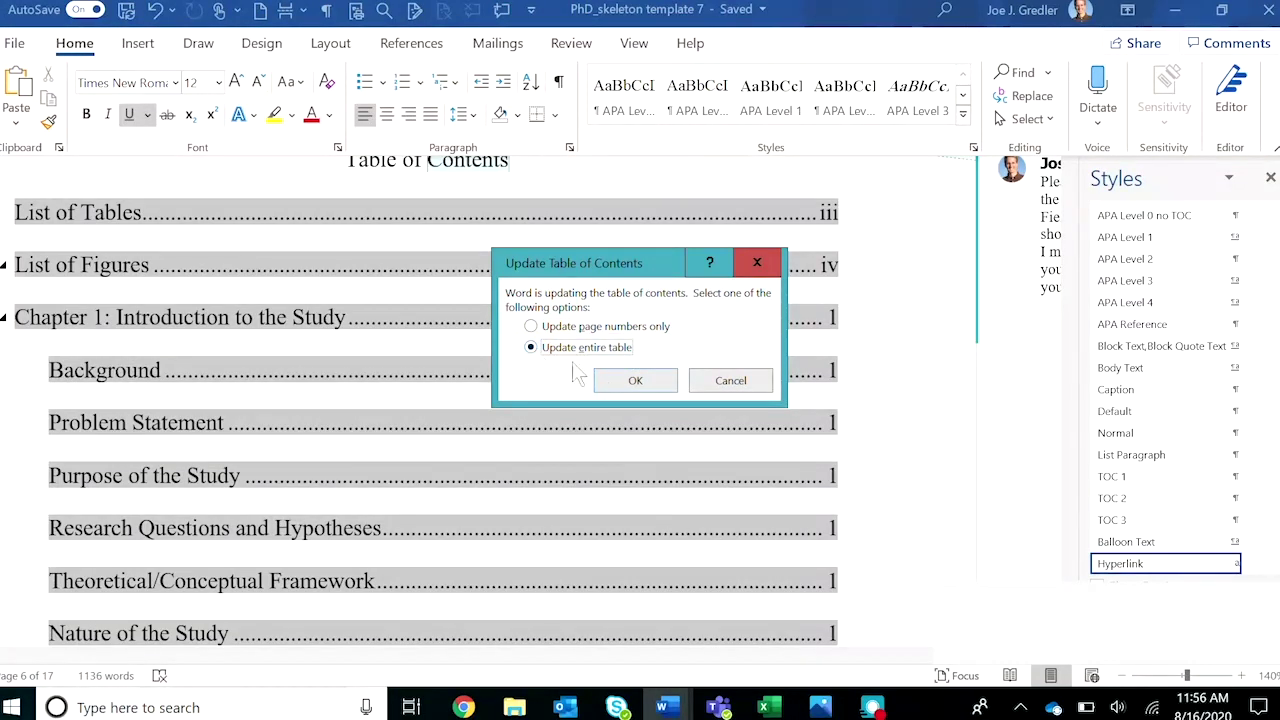